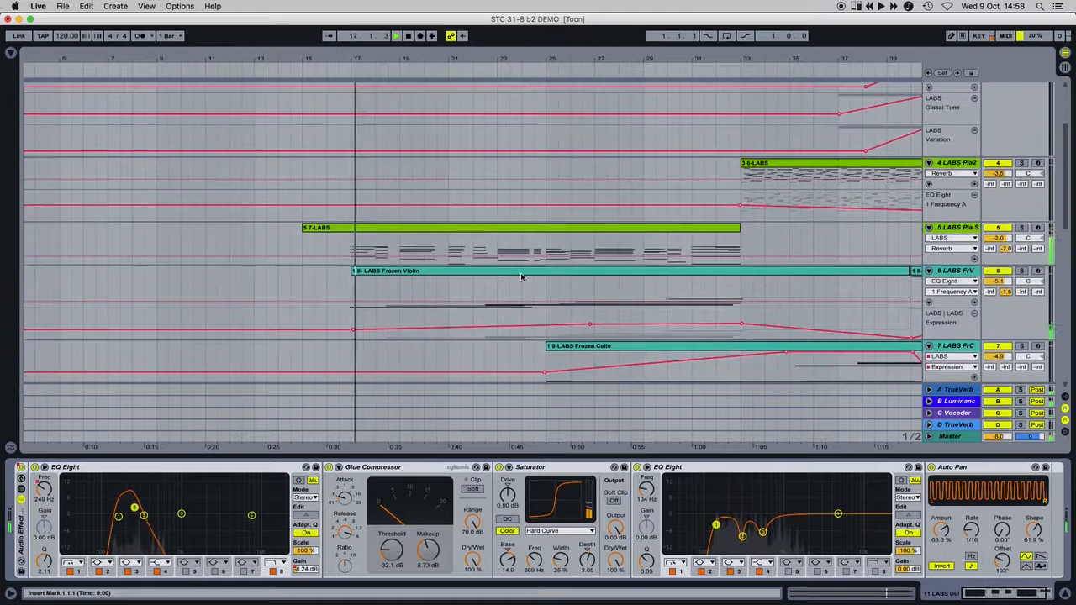
Inspect the LABS instruments on the 5 LABS Pia S and 6 LABS FrV tracks, closing each instrument window
left_click(950, 204)
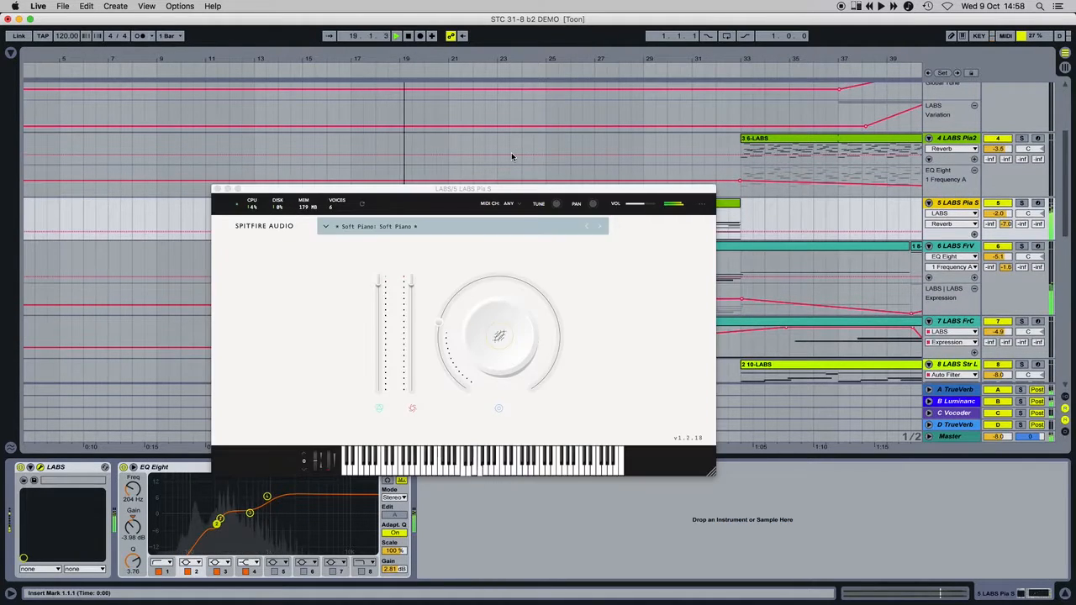
left_click(217, 189)
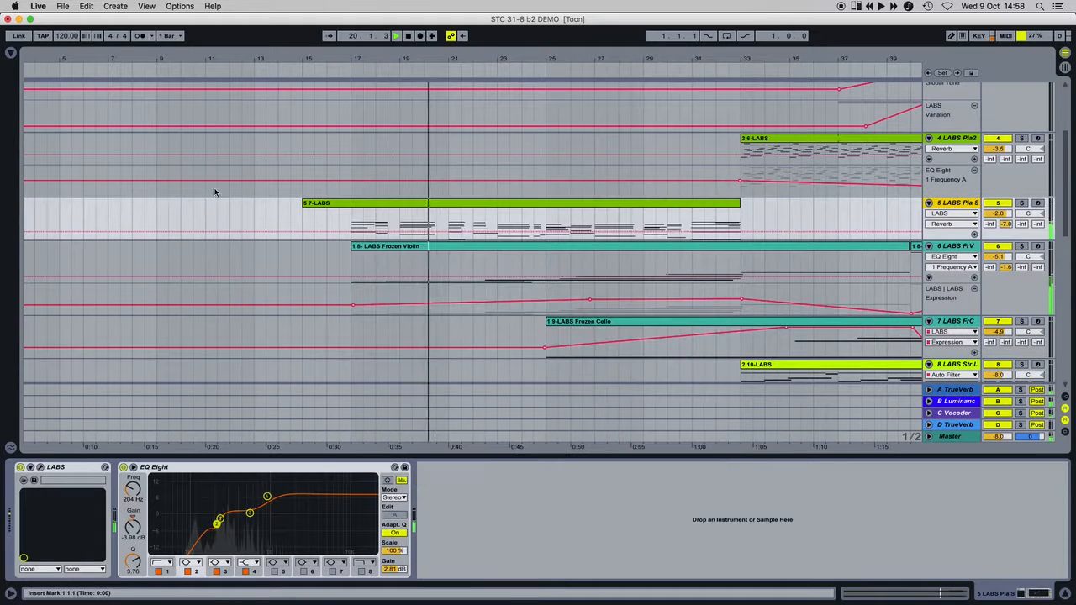
left_click(1019, 247)
left_click(964, 246)
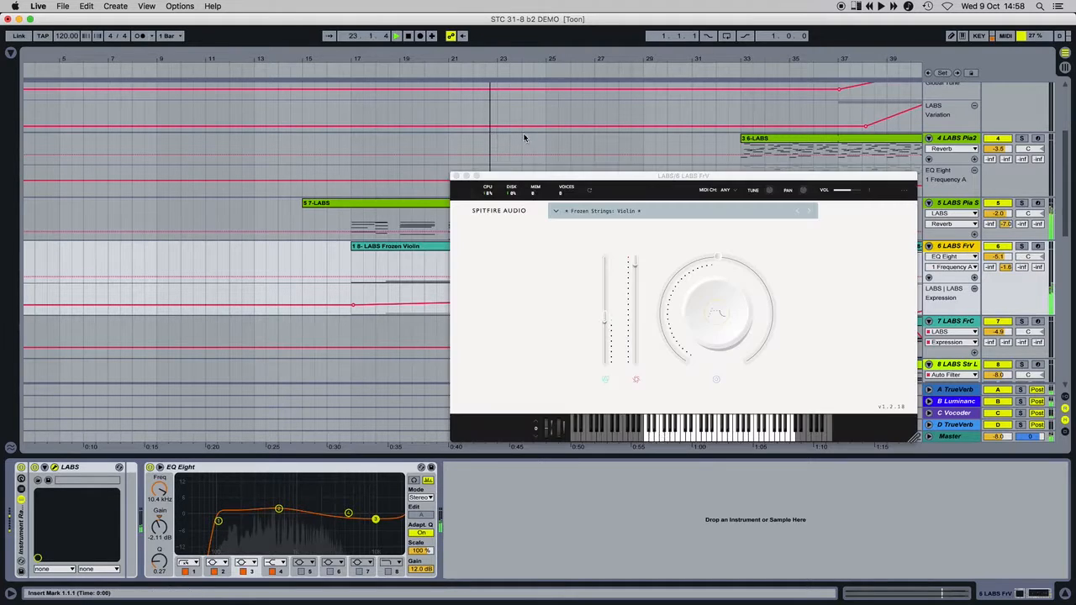
left_click(455, 175)
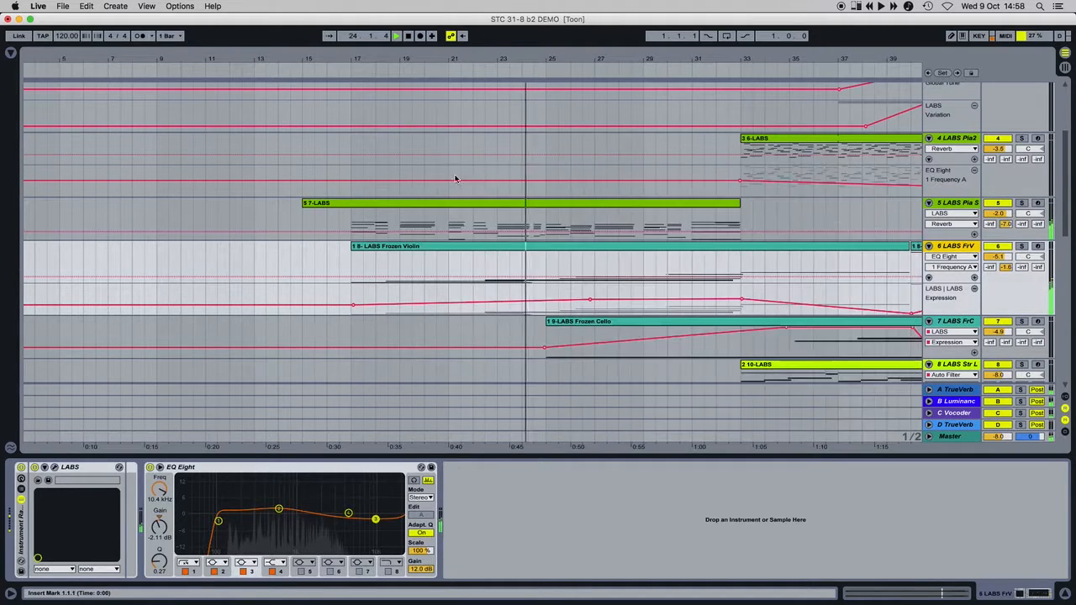
Solo the 13 LABS Per track briefly to inspect its LABS percussion instrument, and close the instrument window
scroll(958, 328, "down", 5)
left_click(1022, 281)
left_click(958, 282)
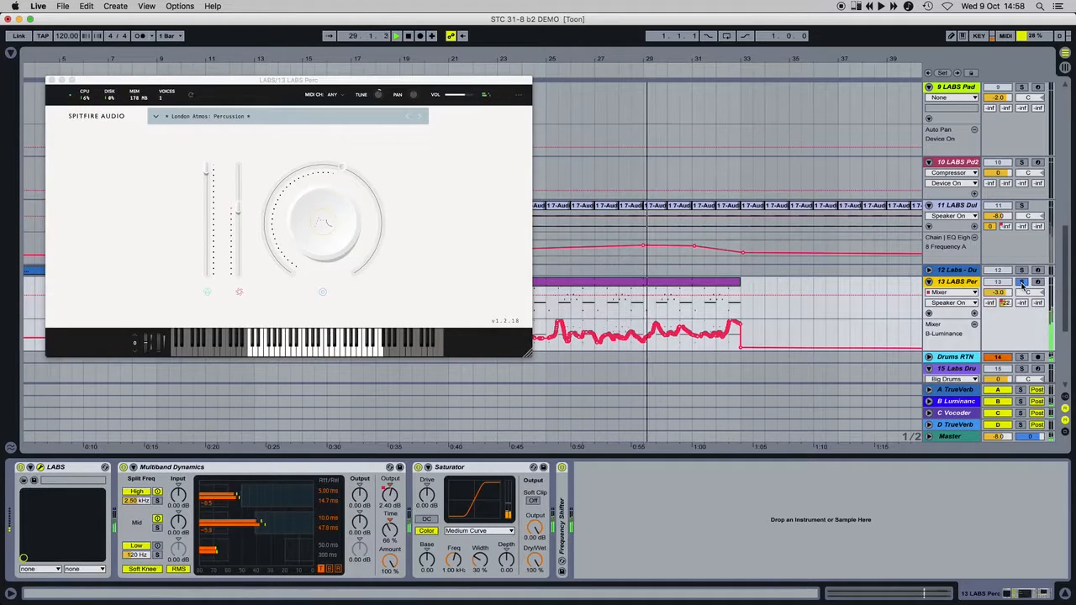
left_click(51, 81)
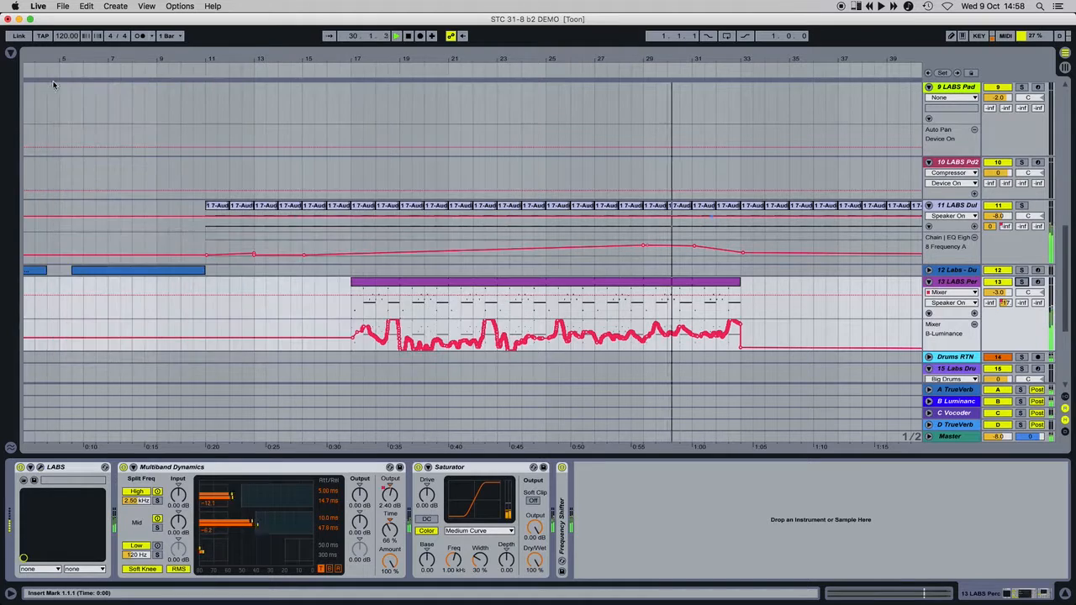
Loop the 10-LABS clip from bar 33 to bar 41 on the 8 LABS Str L track and solo that track
scroll(613, 258, "up", 8)
scroll(613, 258, "up", 5)
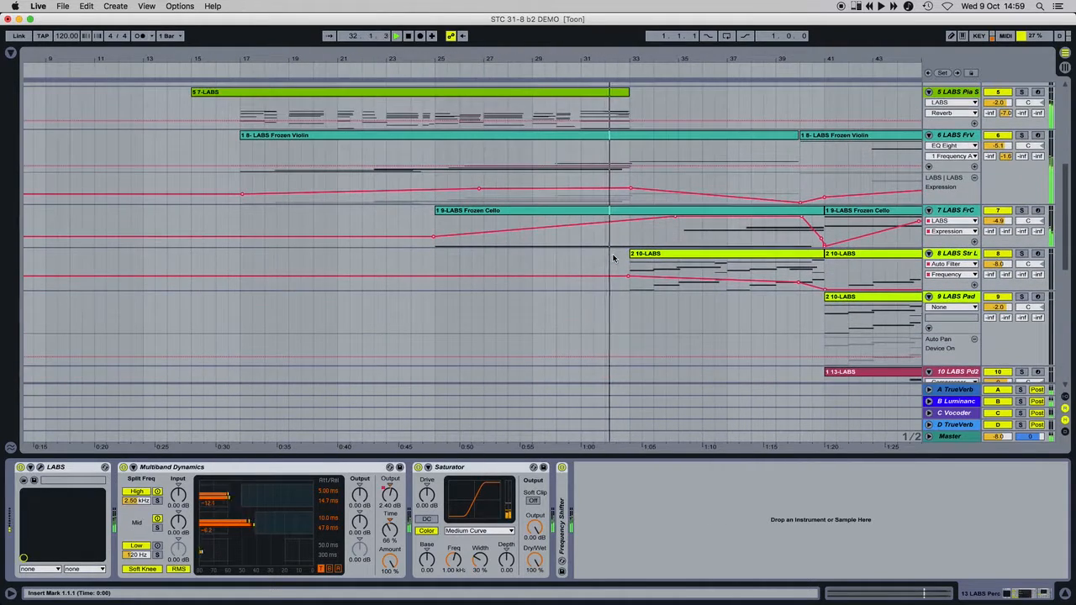
left_click(664, 253)
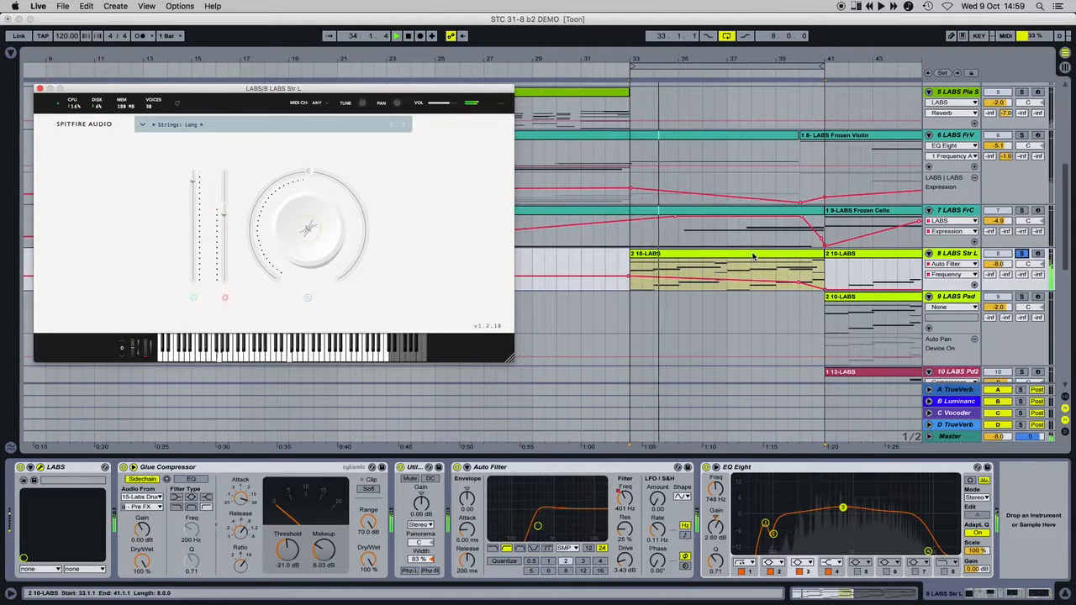
Solo the 4 LABS Pia2 track and display its device chain
scroll(1051, 176, "up", 4)
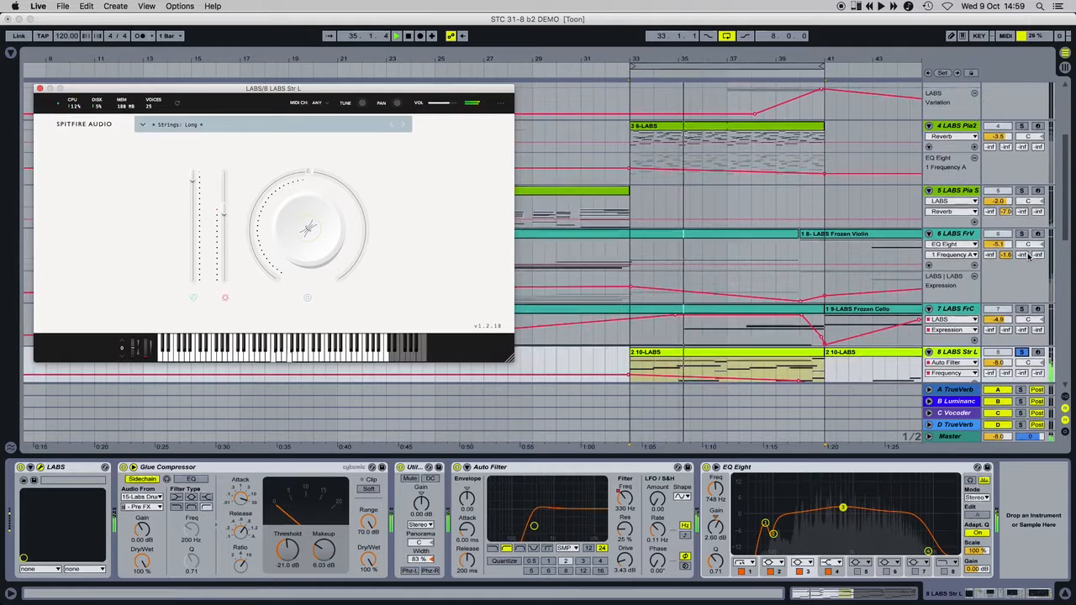
left_click(1021, 126)
left_click(974, 126)
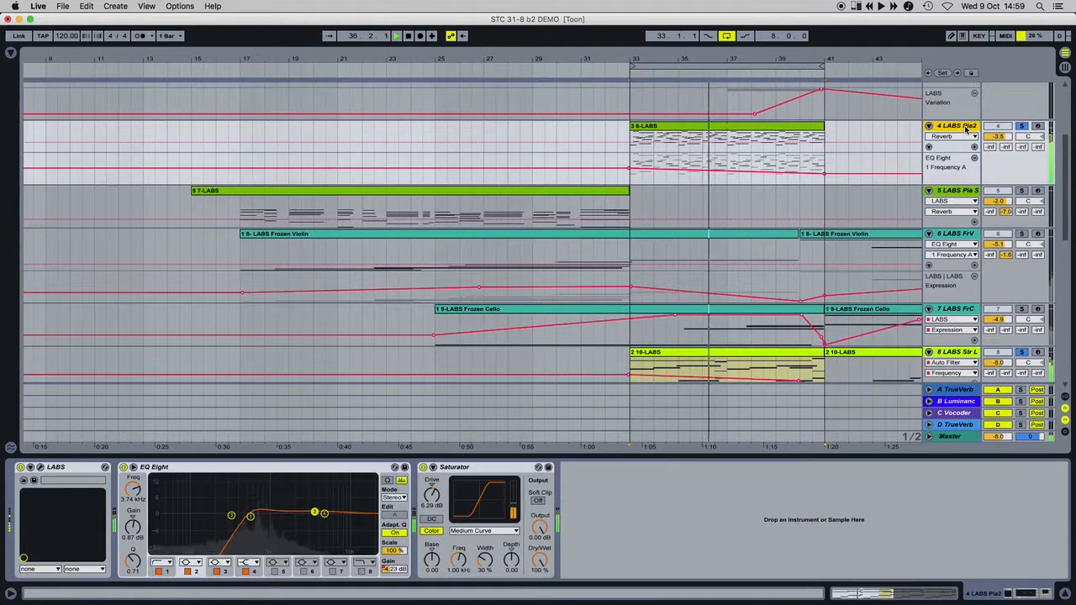
Solo the 6 LABS FrV and 7 LABS FrC tracks to hear the frozen violin and cello within the loop
scroll(806, 276, "up", 5)
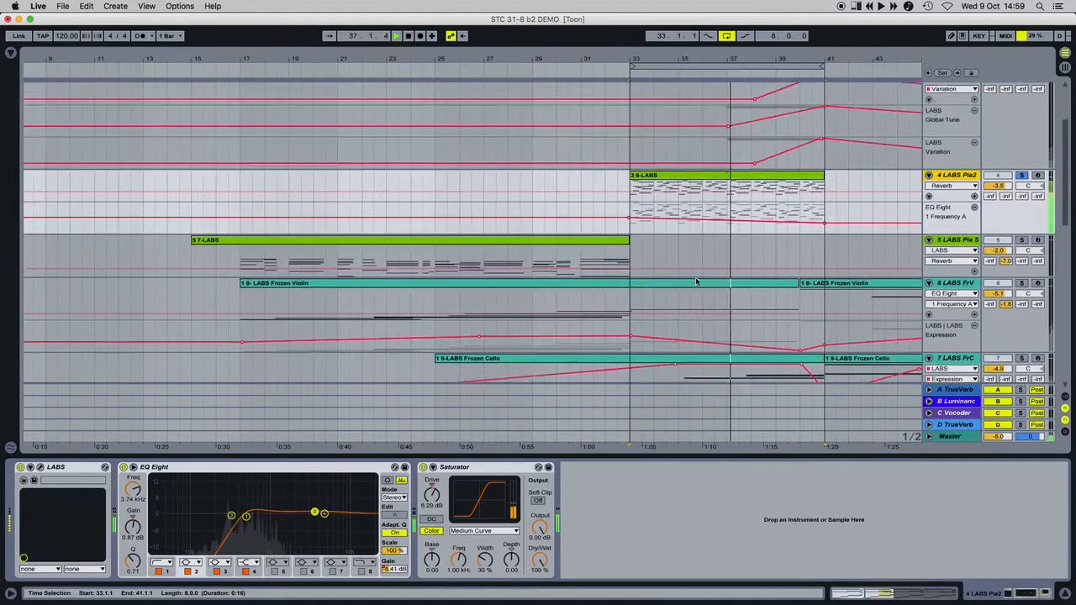
scroll(916, 267, "down", 2)
scroll(916, 267, "down", 5)
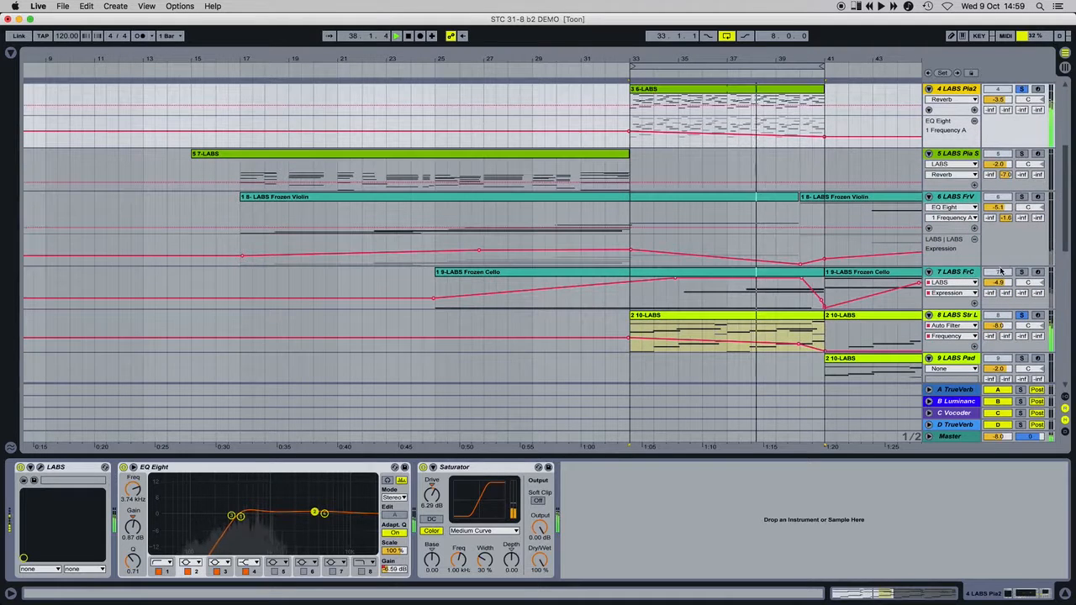
left_click(1019, 273)
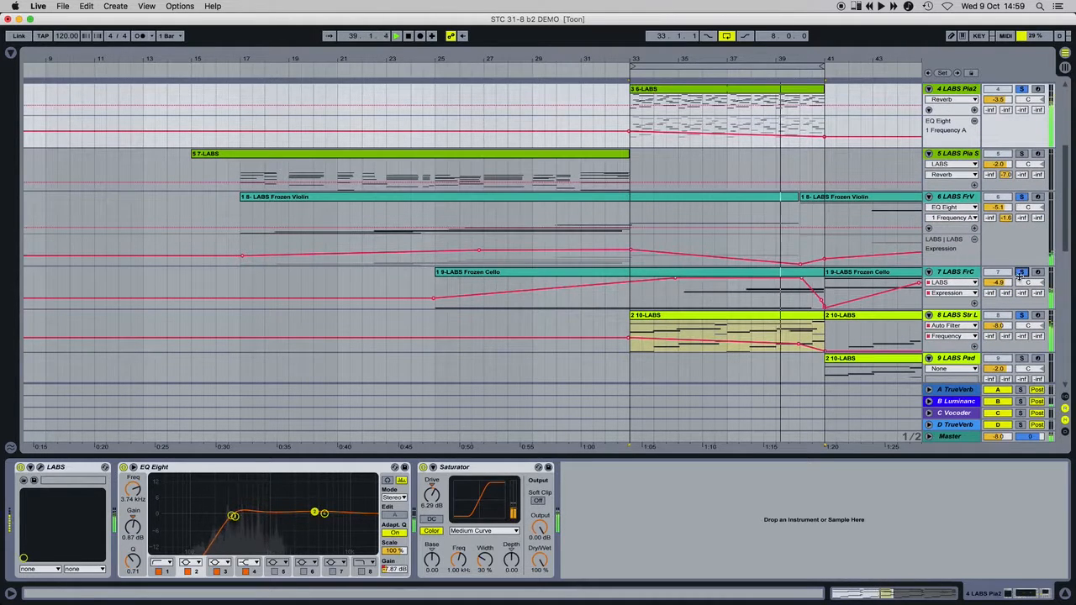
Solo the 3 LABS Rsr track and show the Variation control of the main knob in its LABS instrument
scroll(1016, 244, "up", 7)
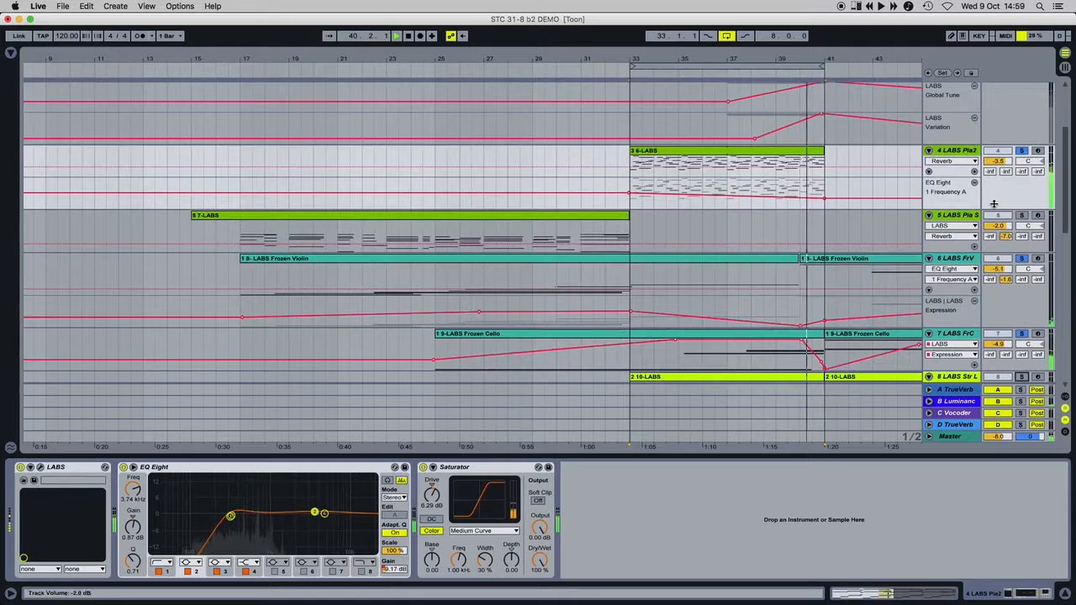
left_click(1020, 173)
left_click(966, 174)
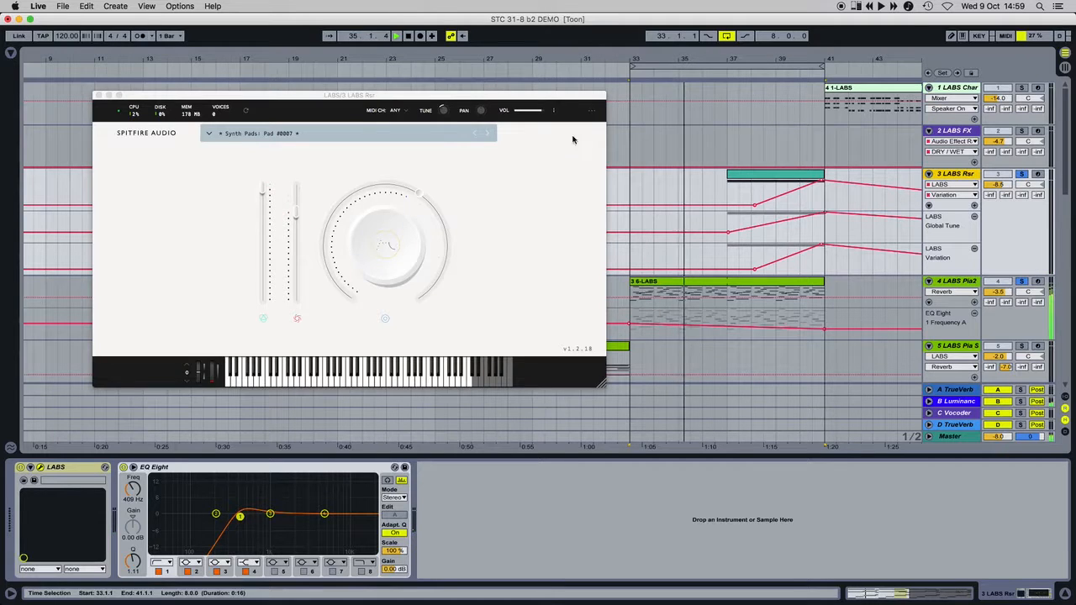
left_click(387, 246)
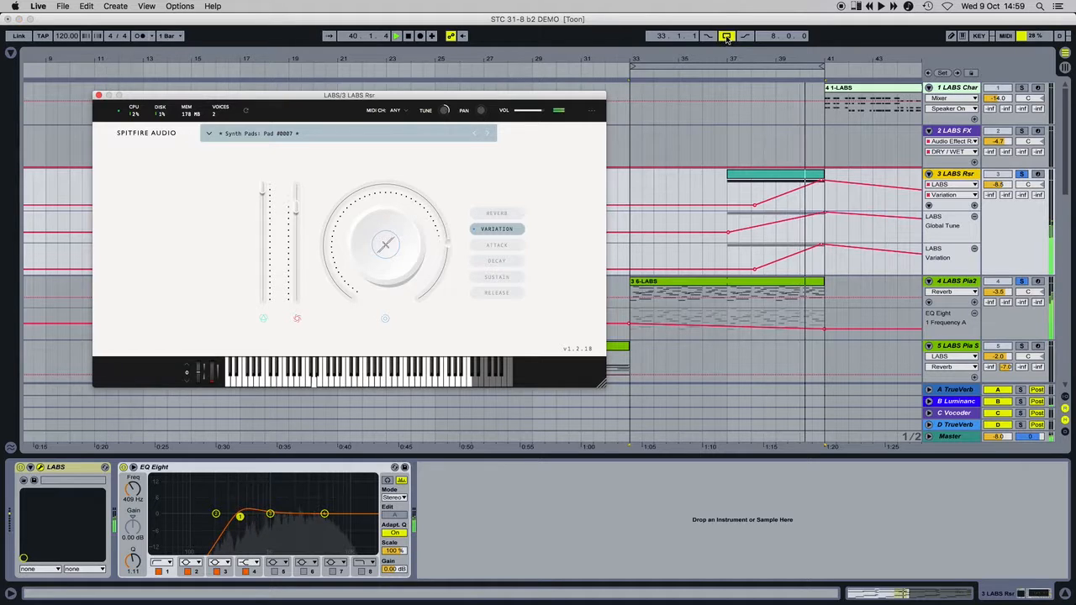
Turn off the arrangement loop and clear the solo on the 4 LABS Pia2 track
left_click(726, 38)
left_click(1025, 290)
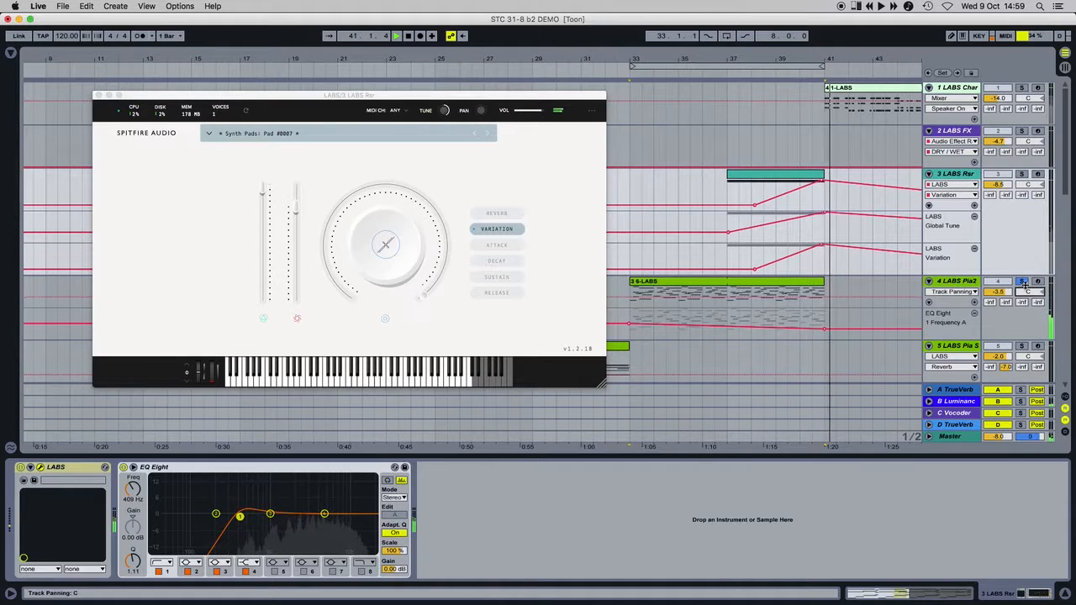
Enable the Audio Effect Rack on the 16 LABS Brk track and close its LABS drums window
scroll(1023, 342, "down", 5)
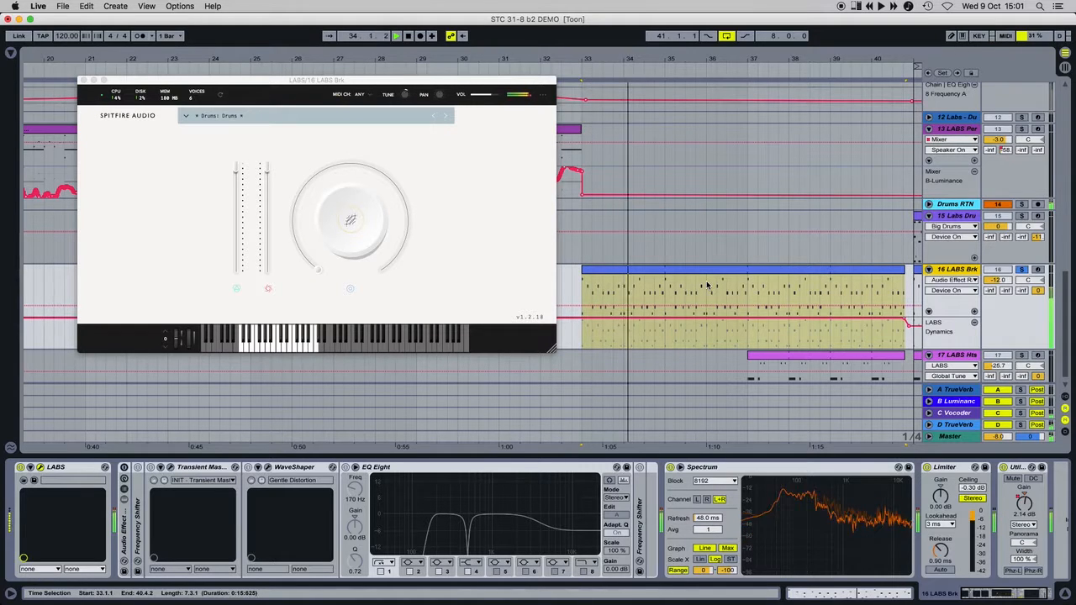
left_click(123, 468)
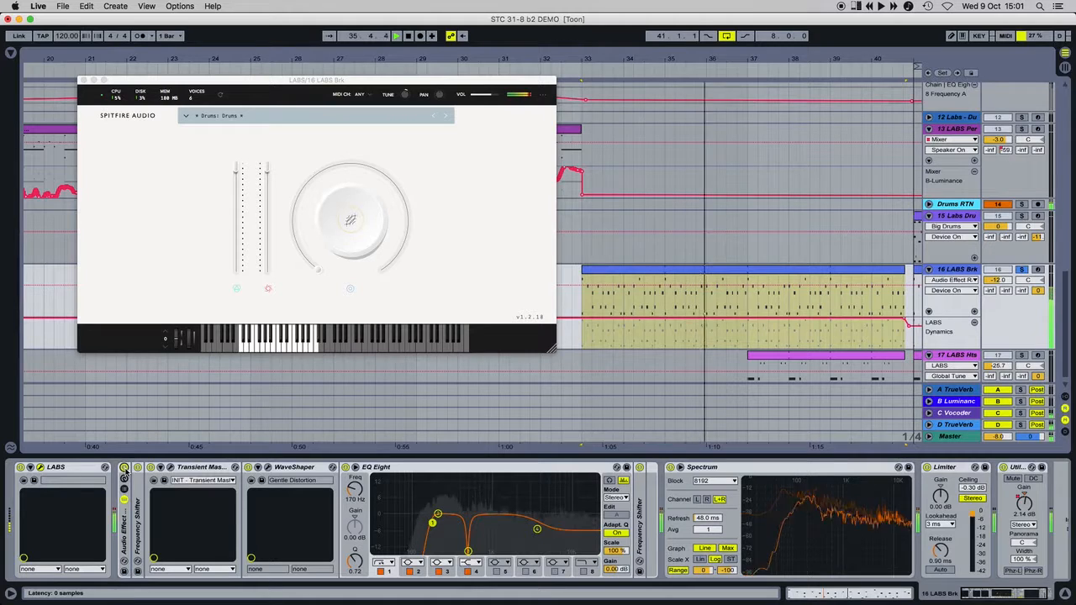
left_click(83, 81)
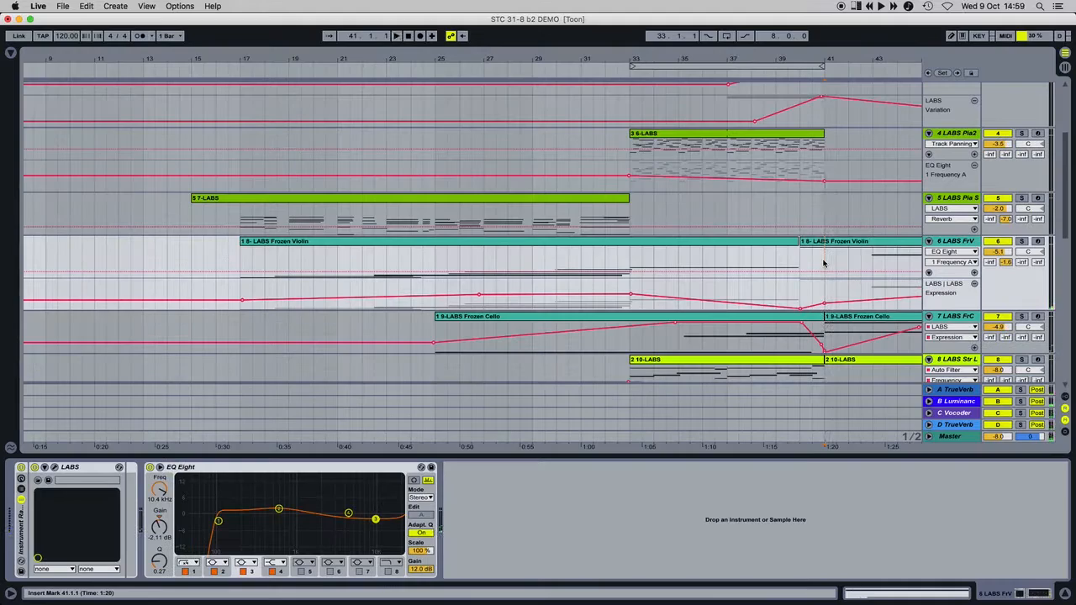
Show the Kick chain's devices in the Labs Drums Rack on the 15 Labs Dru track
scroll(823, 263, "right", 7)
scroll(822, 263, "down", 4)
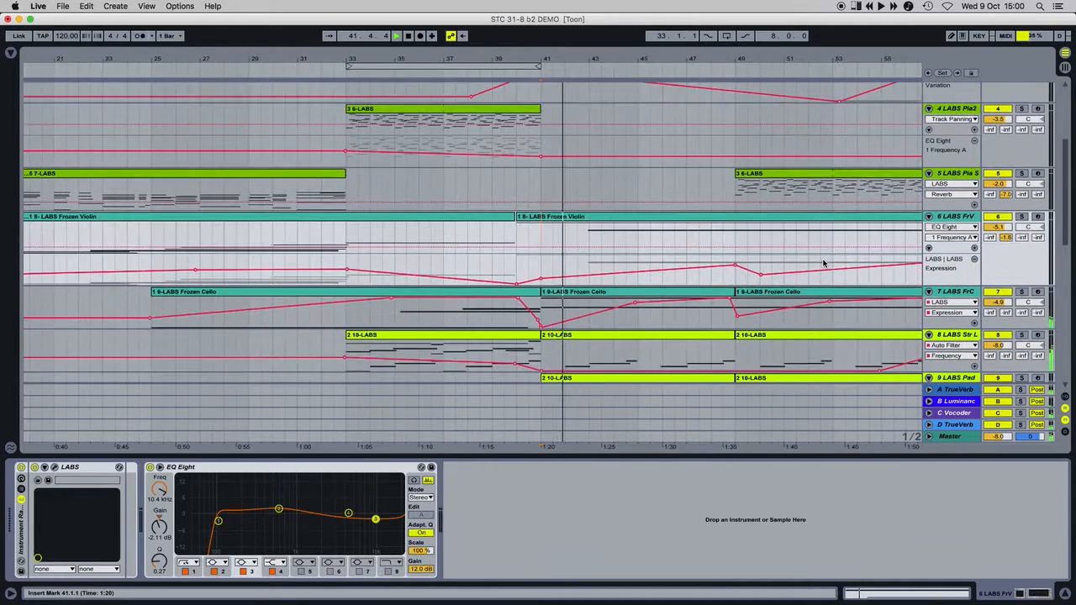
scroll(823, 263, "down", 1)
scroll(823, 263, "down", 5)
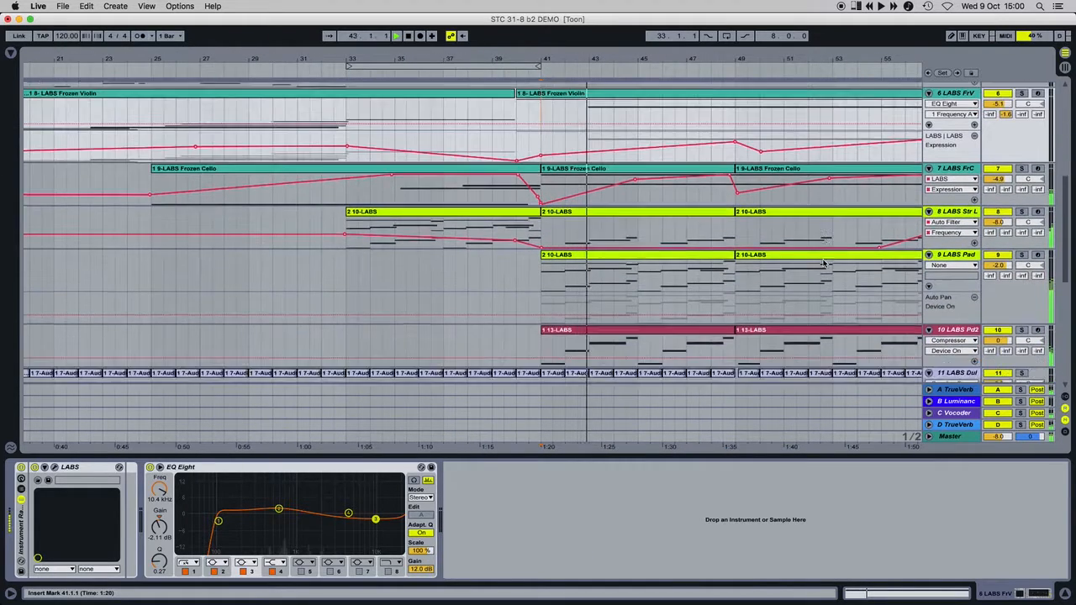
scroll(823, 263, "down", 10)
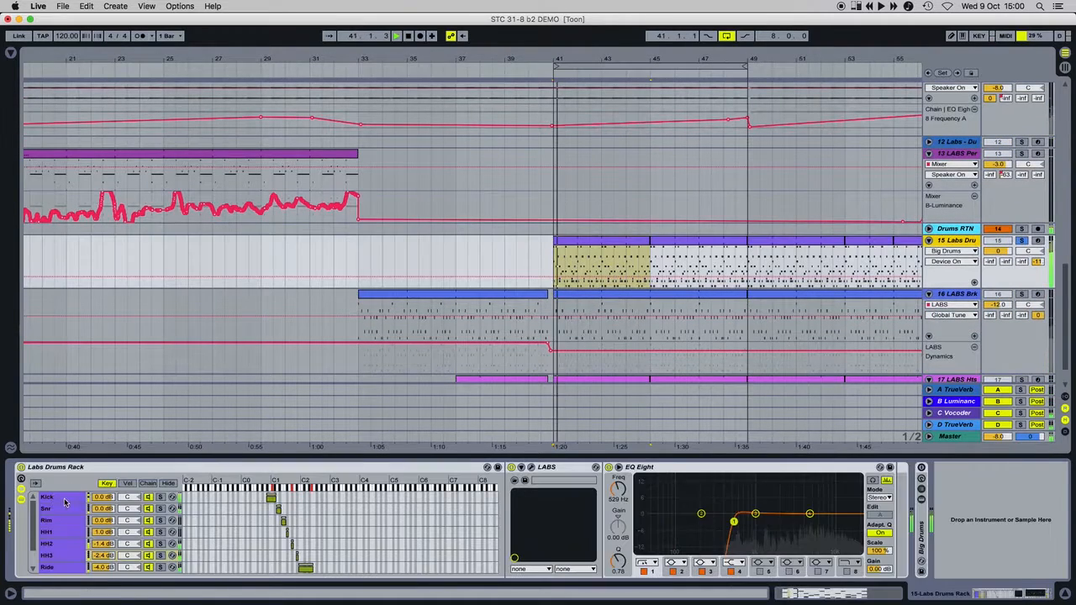
left_click(82, 502)
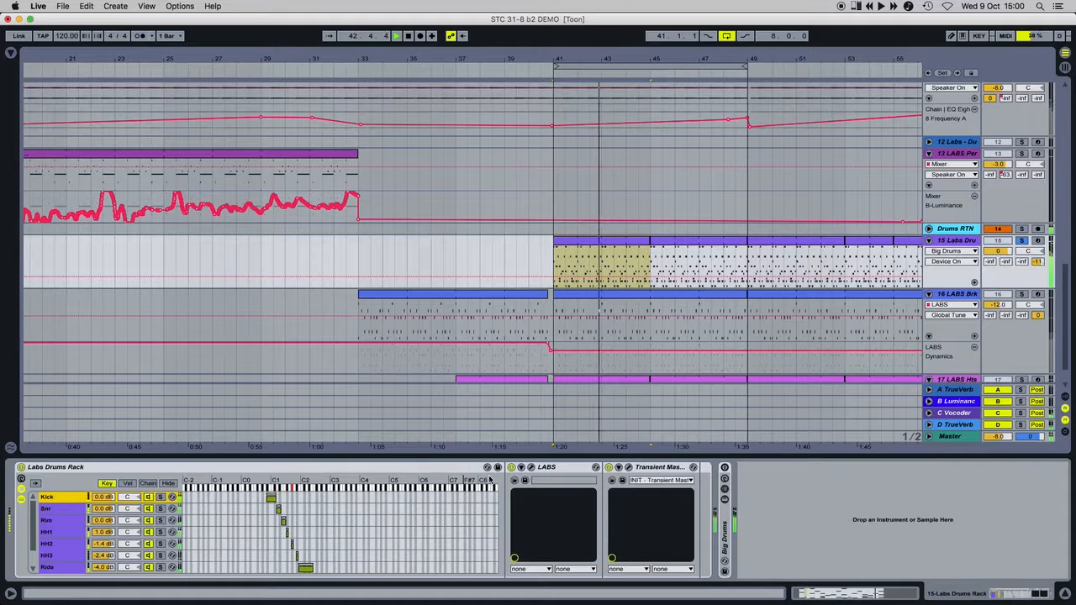
Solo the Kick, Snr, Rim, HH1, HH2, HH3 and Ride chains of the drum rack one after another, building up the beat
left_click(159, 497)
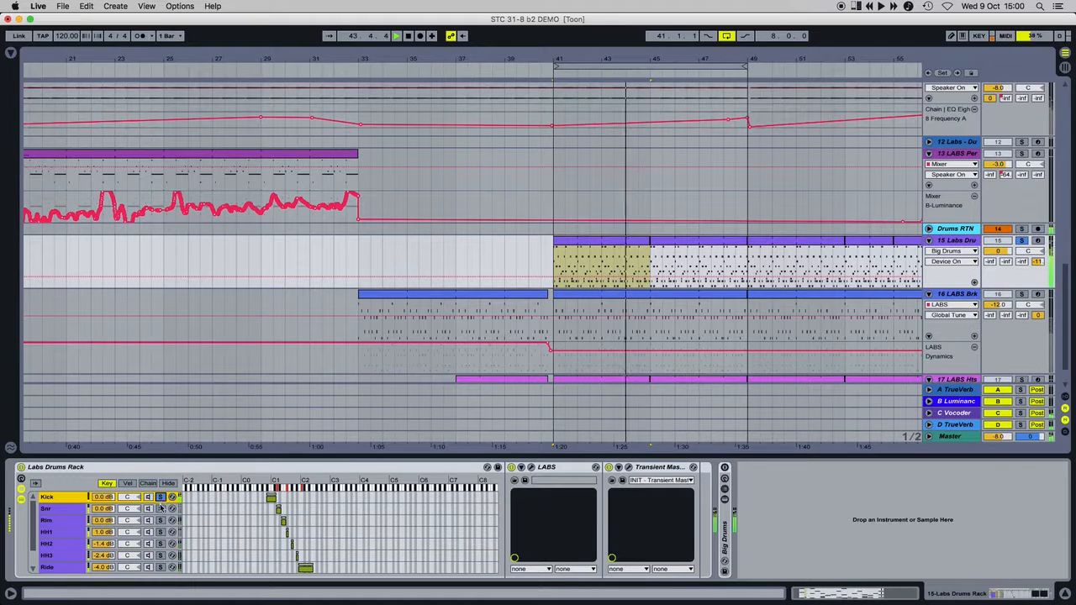
left_click(160, 508)
left_click(160, 520)
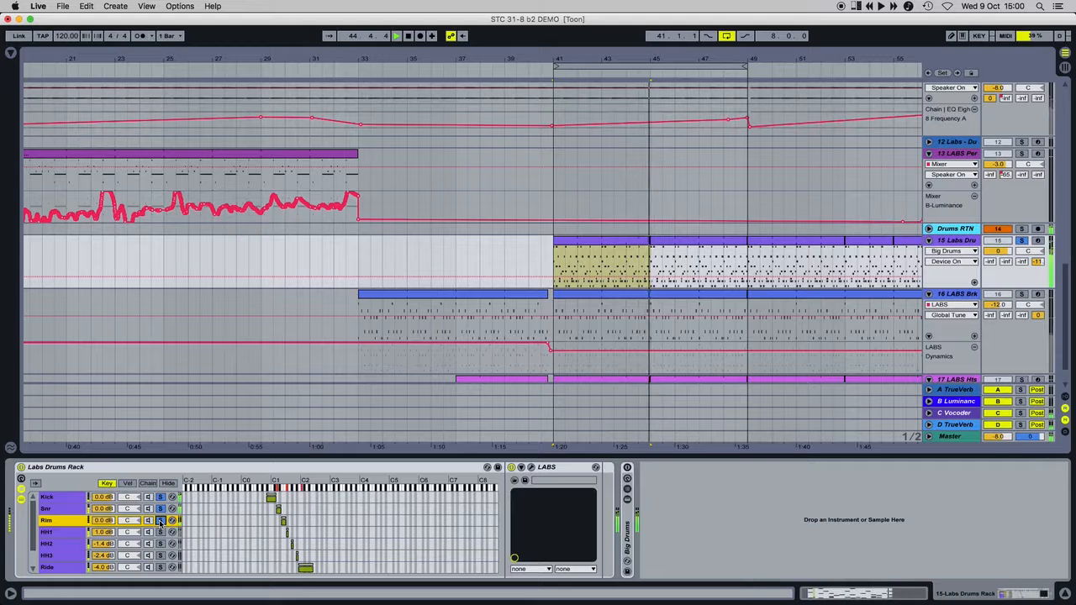
left_click(161, 531)
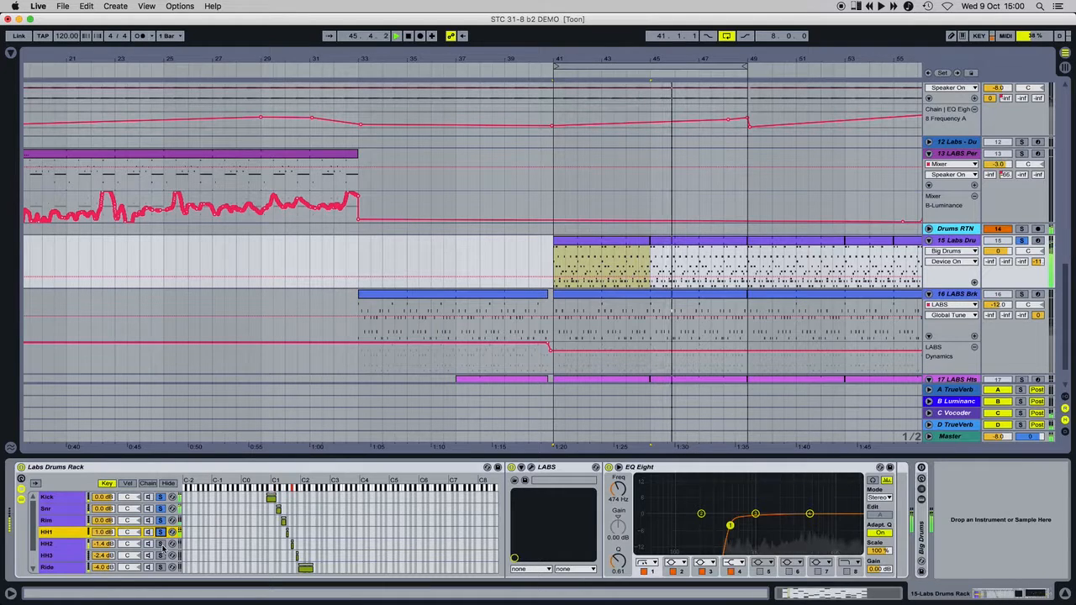
left_click(160, 543)
left_click(161, 555)
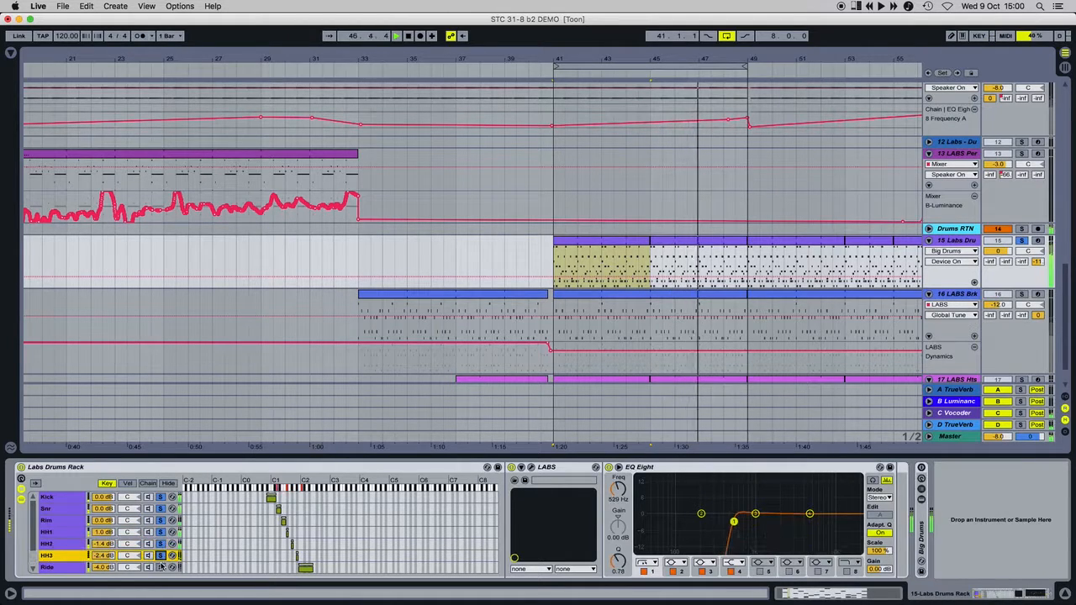
left_click(161, 567)
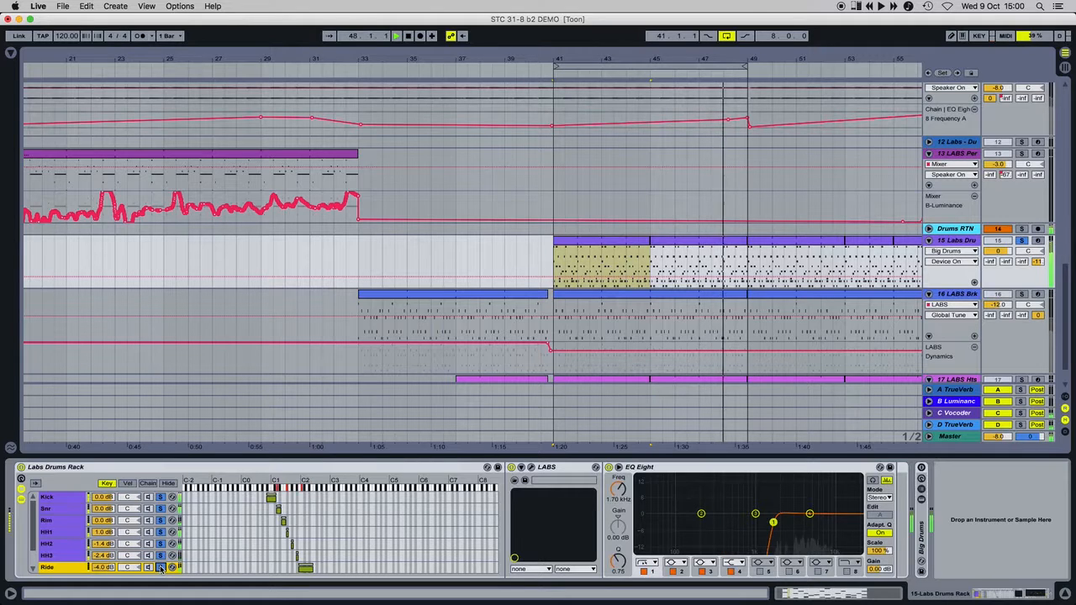
Clear the solo on all seven drum rack chains and reselect the Kick chain
left_click(67, 499)
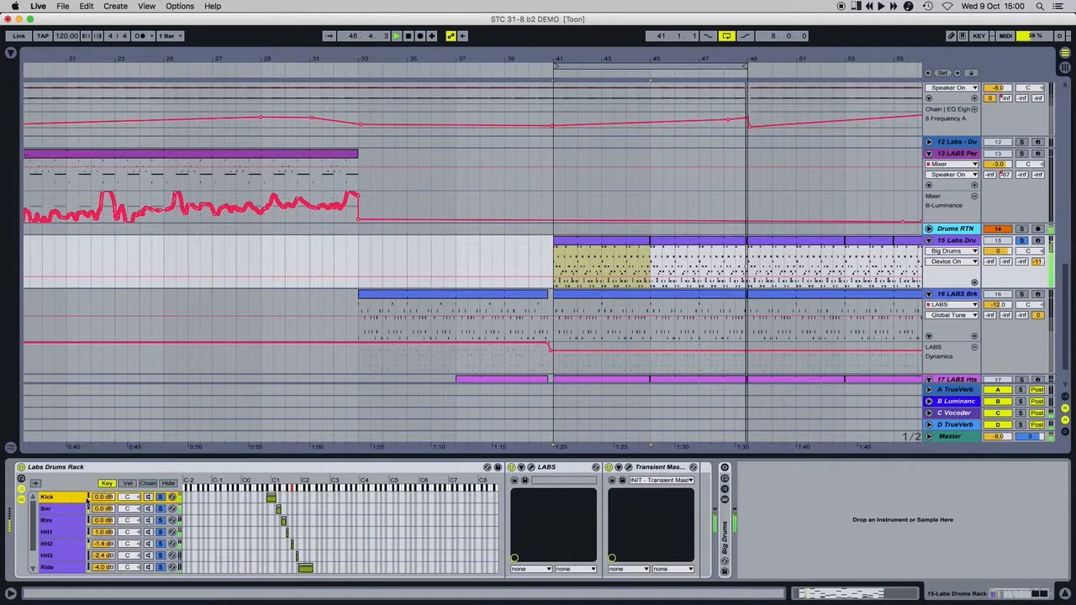
left_click(76, 569, "shift")
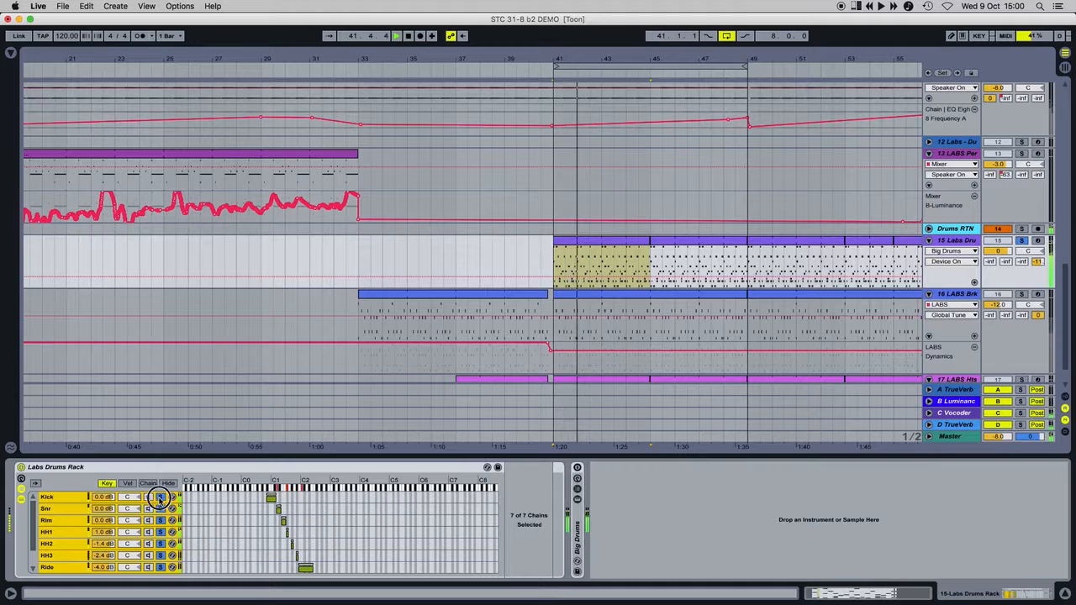
left_click(160, 544)
left_click(161, 555)
left_click(160, 568)
left_click(66, 502)
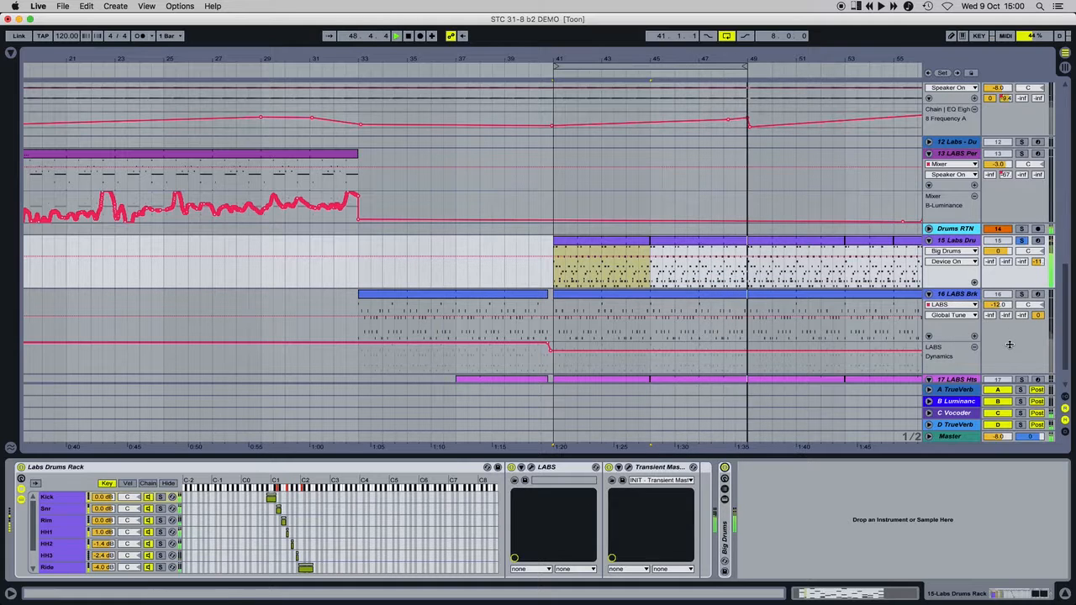
Inspect the device chains of the 17 LABS Hts and 16 LABS Brk tracks
scroll(1009, 343, "down", 2)
left_click(956, 357)
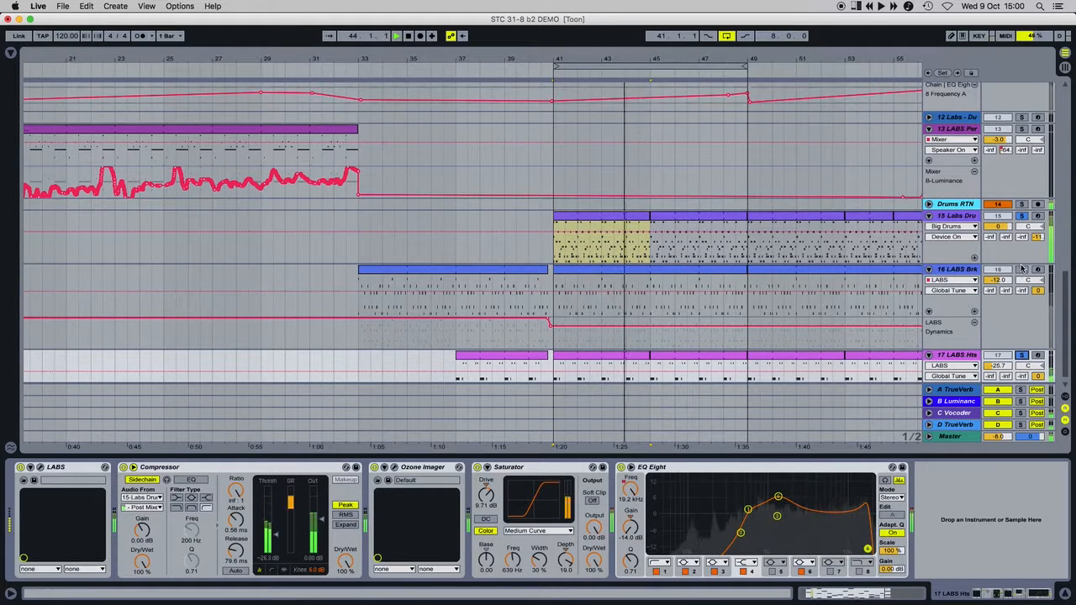
left_click(967, 269)
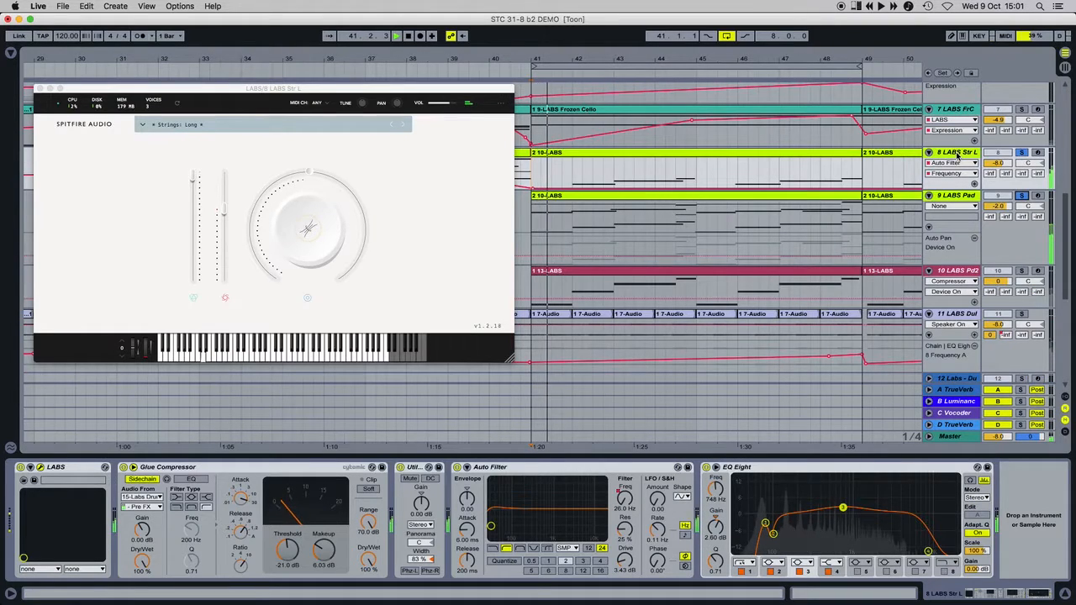
Inspect the LABS synth pad instrument and effects on the 9 LABS Pad track
left_click(956, 200)
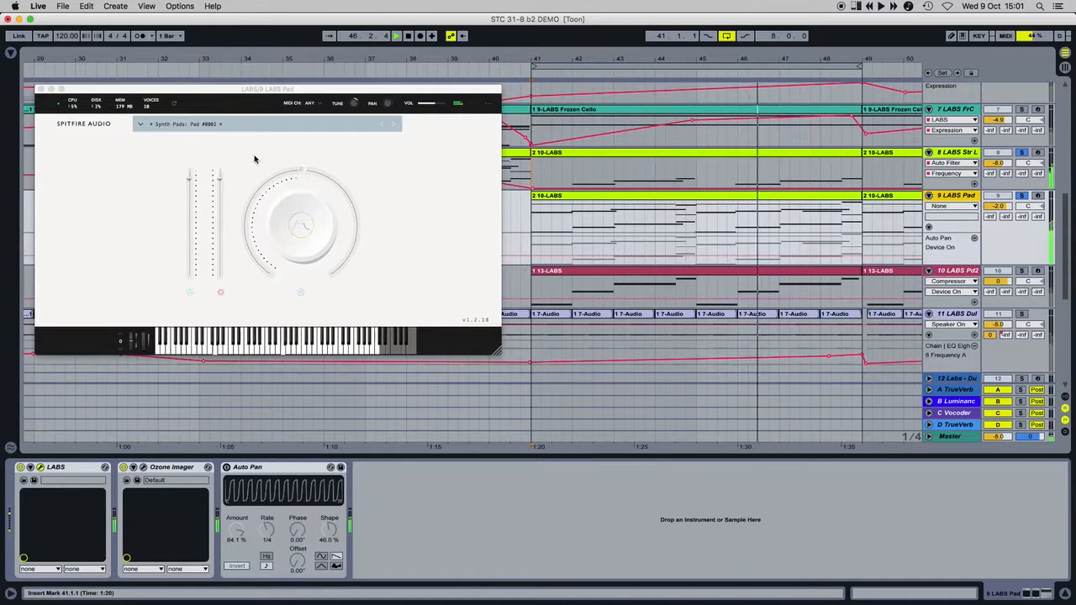
Turn on the Auto Pan effect on the 9 LABS Pad track and close its LABS instrument window
left_click(226, 468)
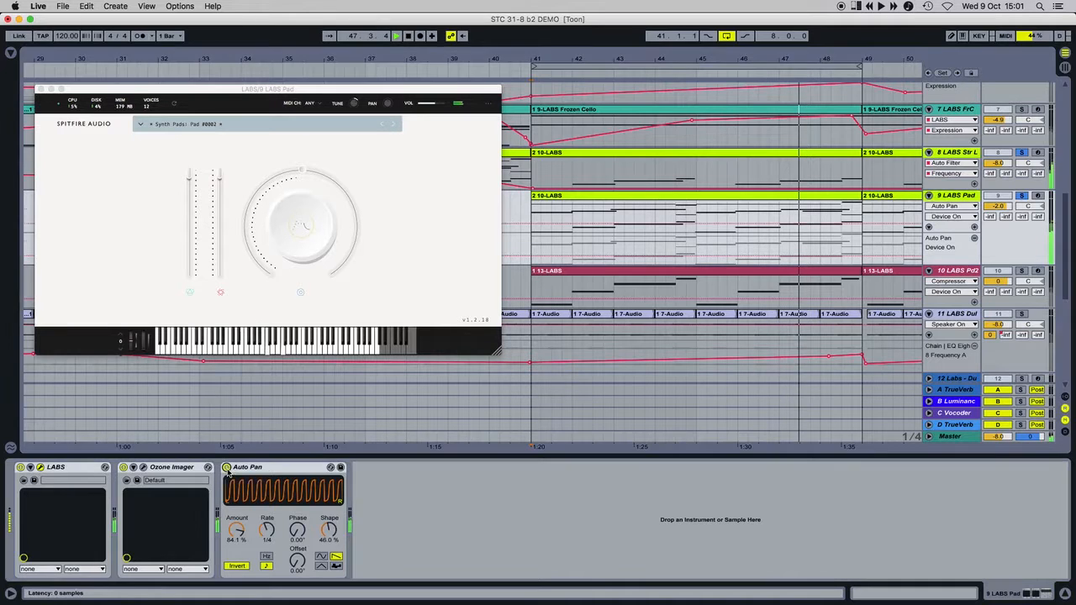
left_click(40, 89)
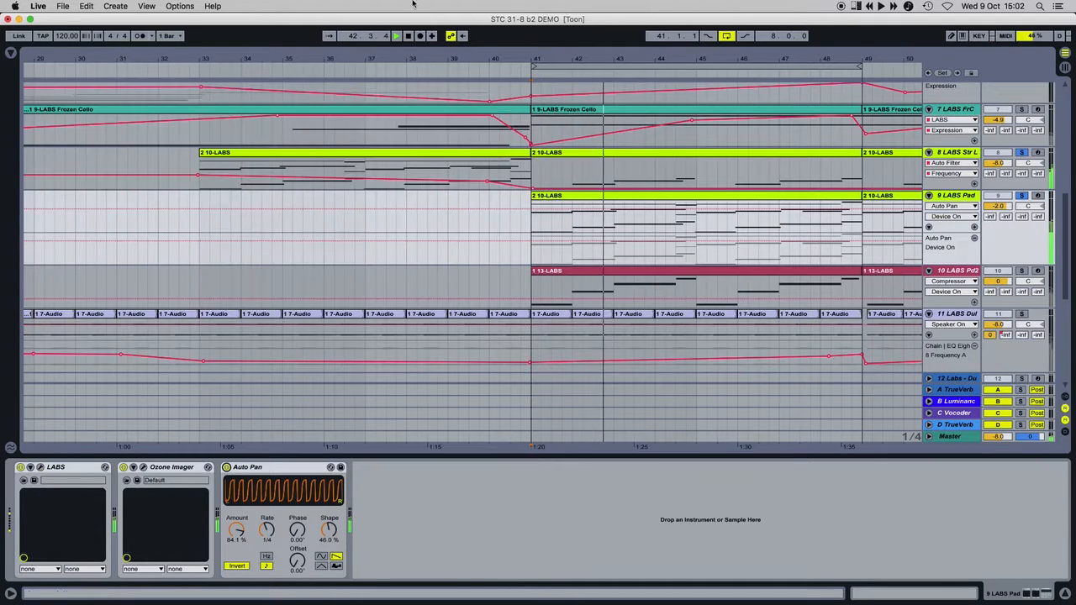
Solo the 10 LABS Pd2 track and turn on its Audio Effect Rack, EQ Eight, Ozone Imager and Compressor
left_click(954, 271)
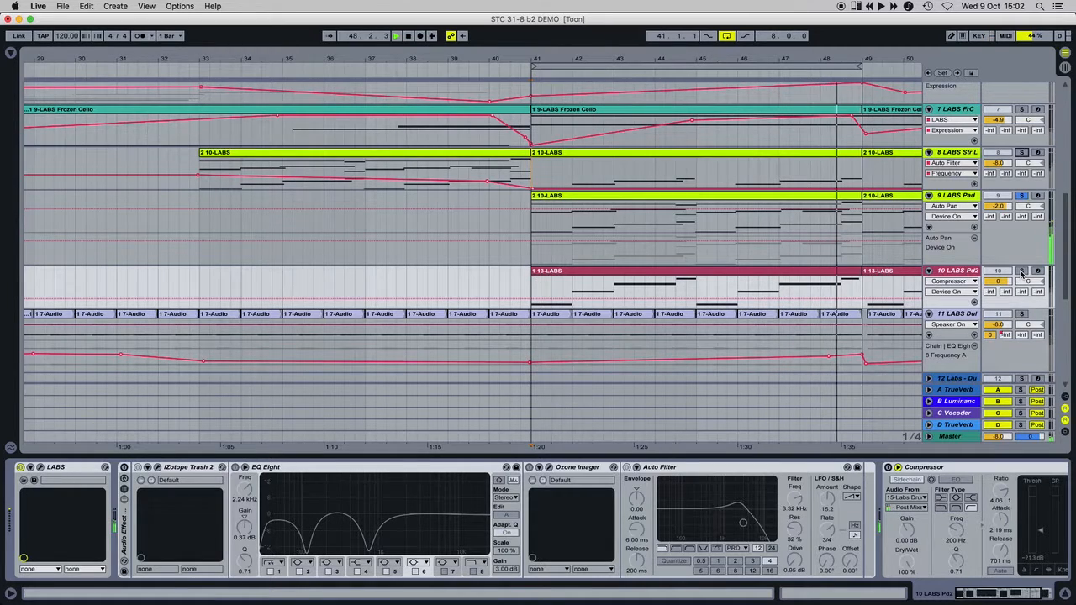
left_click(1001, 272)
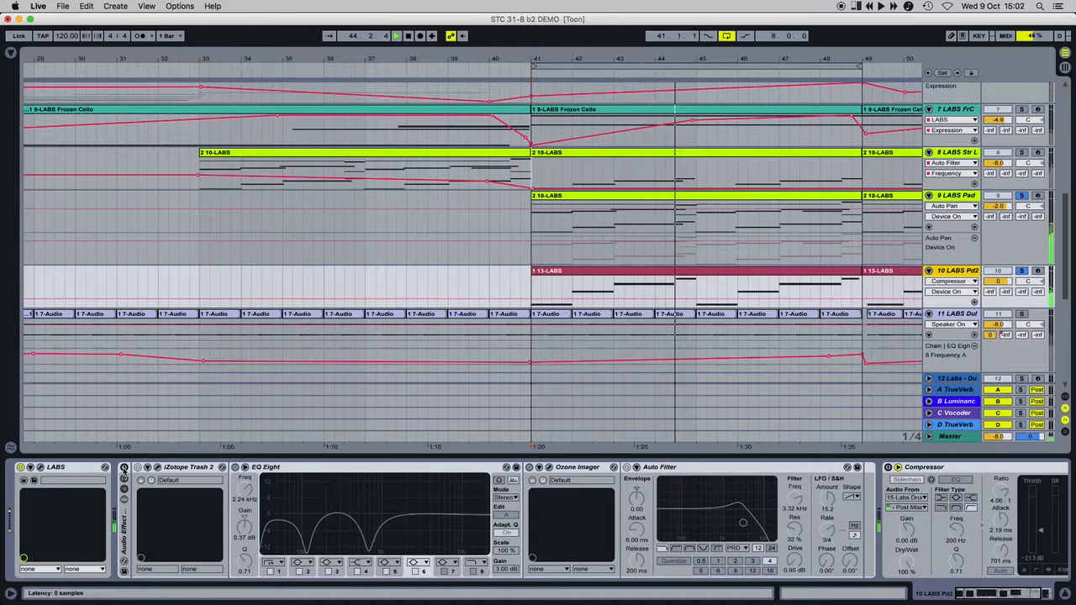
left_click(123, 467)
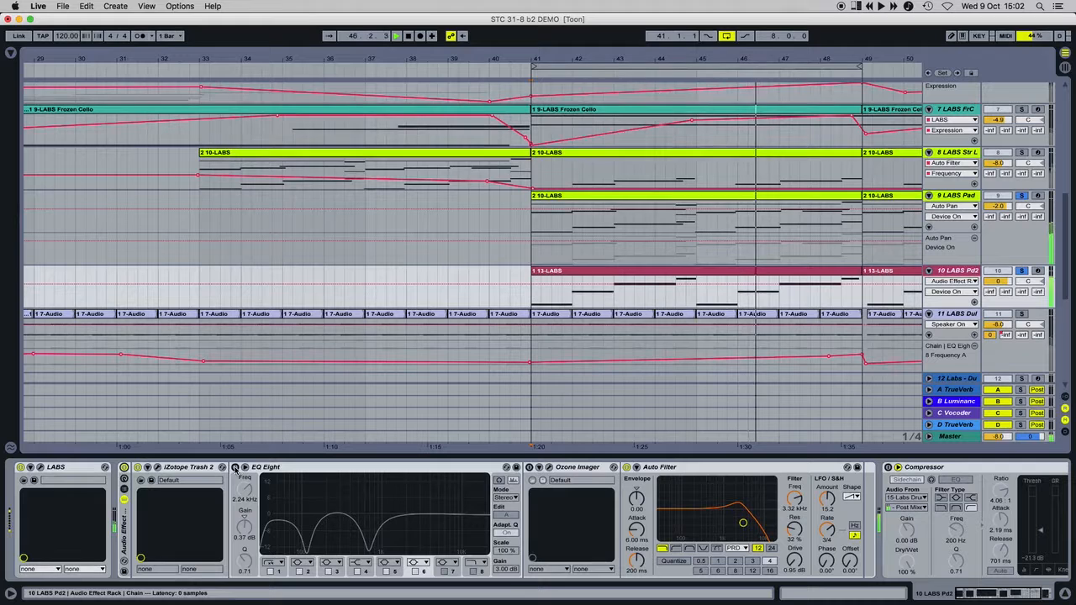
left_click(235, 467)
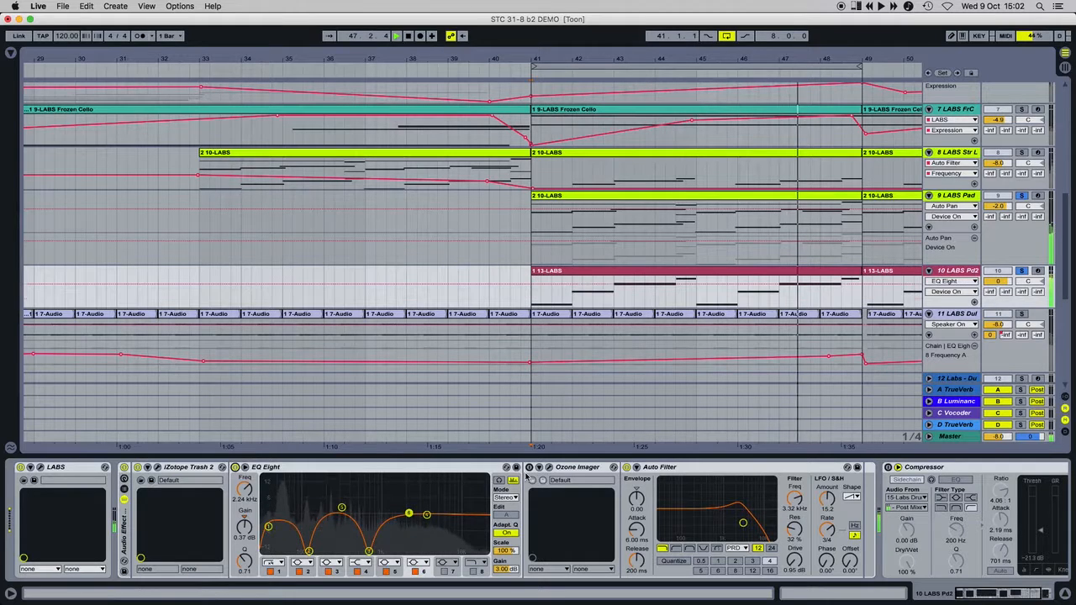
left_click(528, 467)
scroll(714, 481, "right", 3)
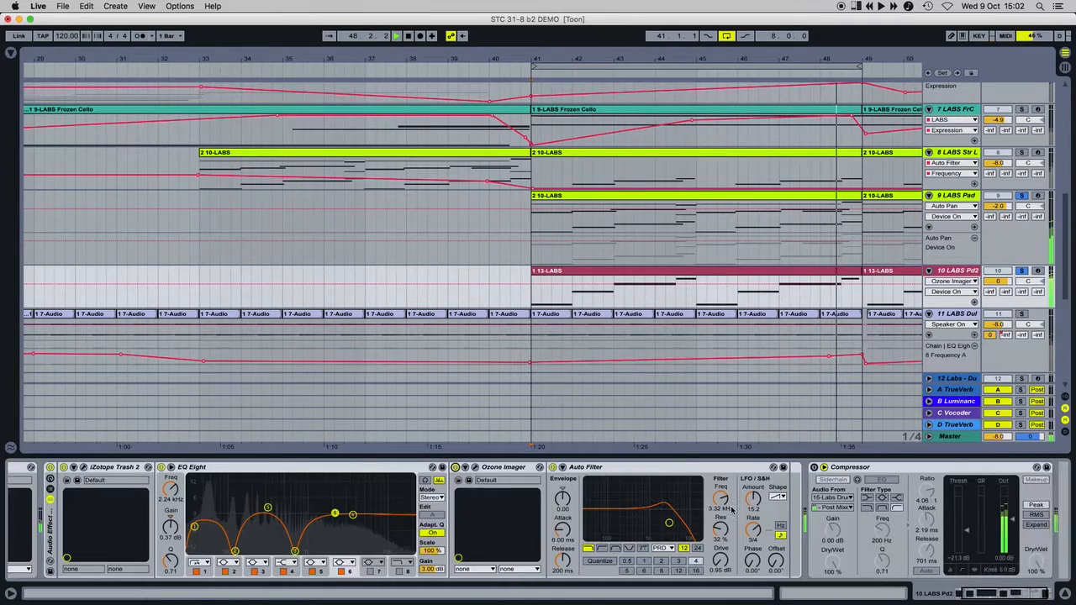
left_click(761, 467)
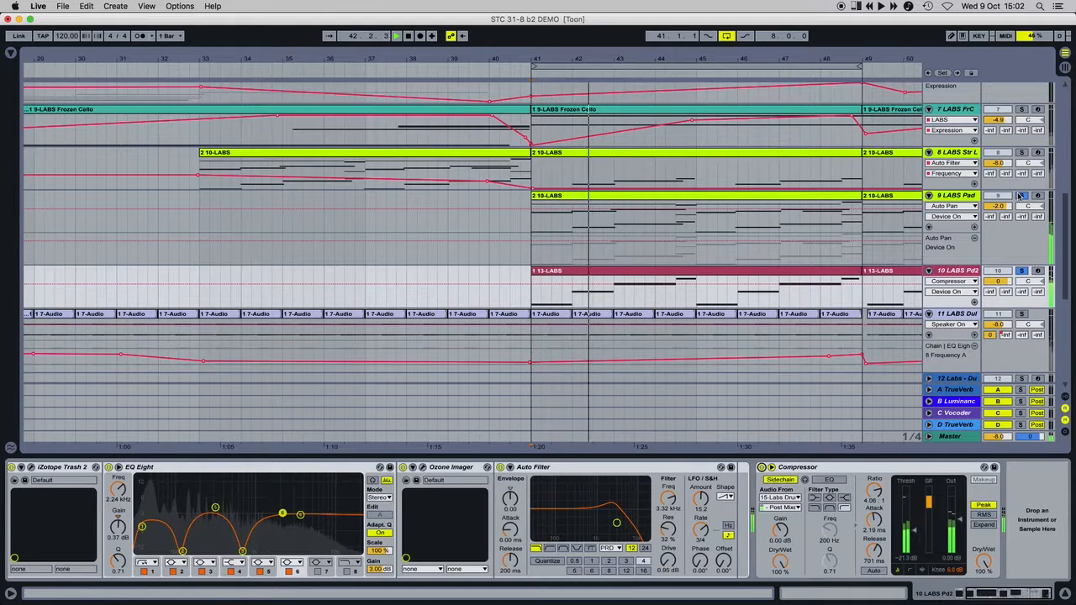
Toggle the solo on the 10 LABS Pd2 and 9 LABS Pad tracks
left_click(1021, 270)
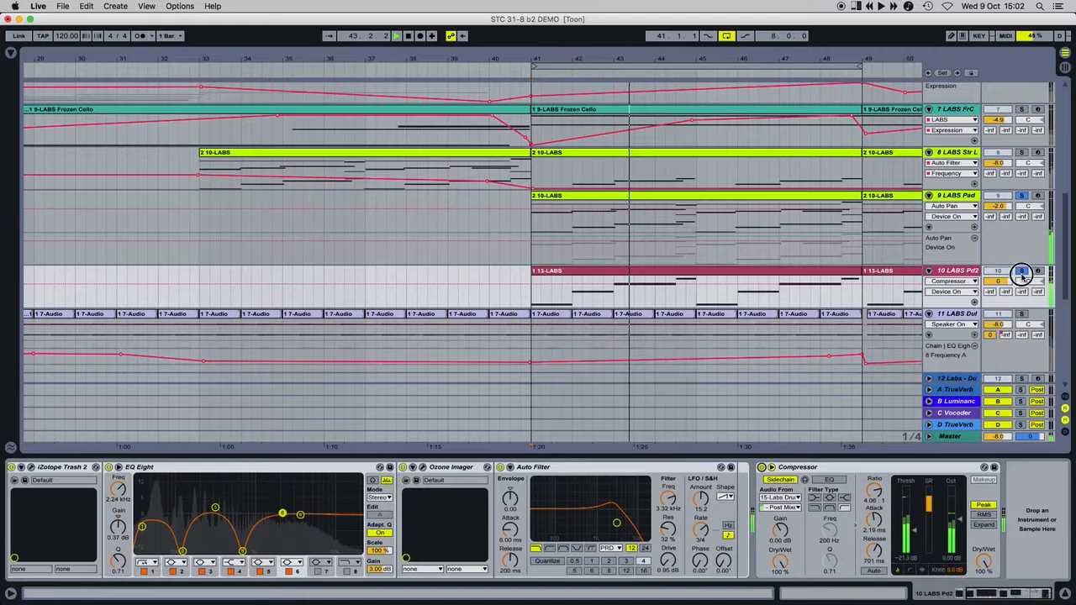
left_click(1021, 195)
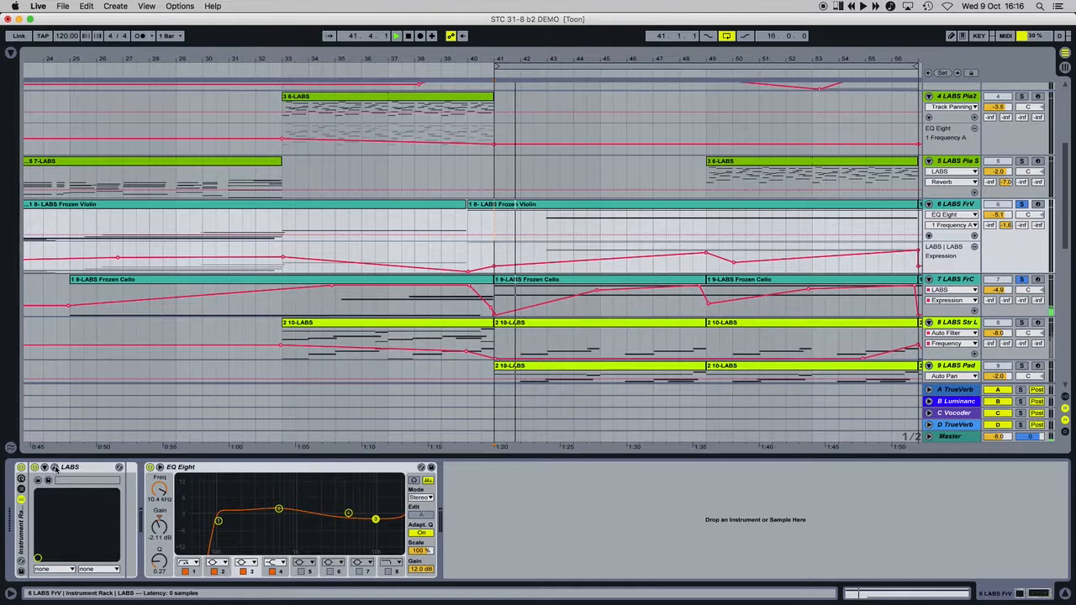
Inspect the LABS Frozen Strings instruments and effects on the 6 LABS FrV and 7 LABS FrC tracks
left_click(55, 468)
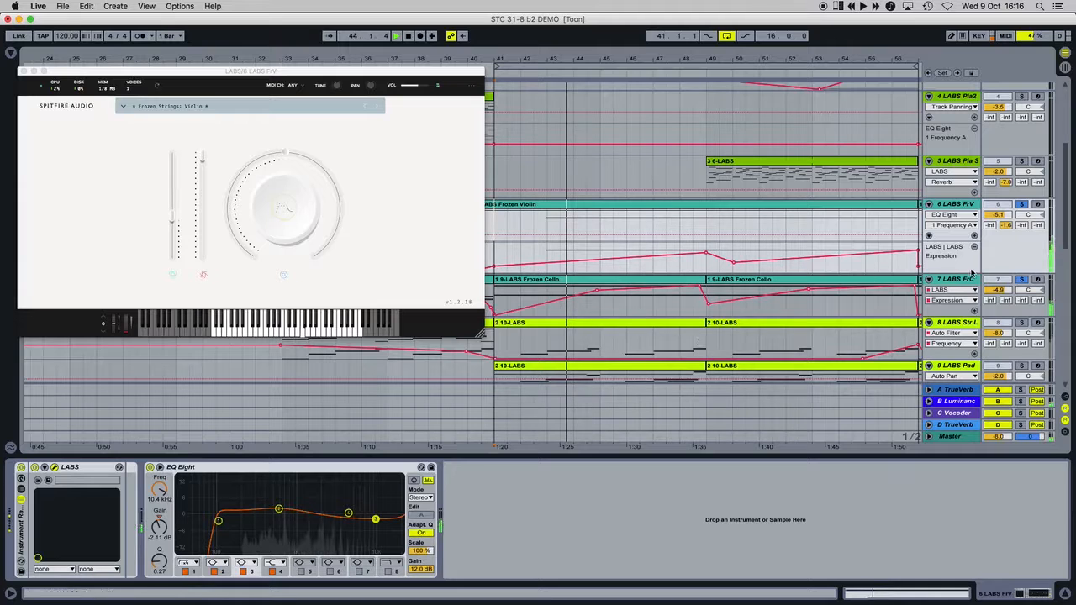
left_click(961, 281)
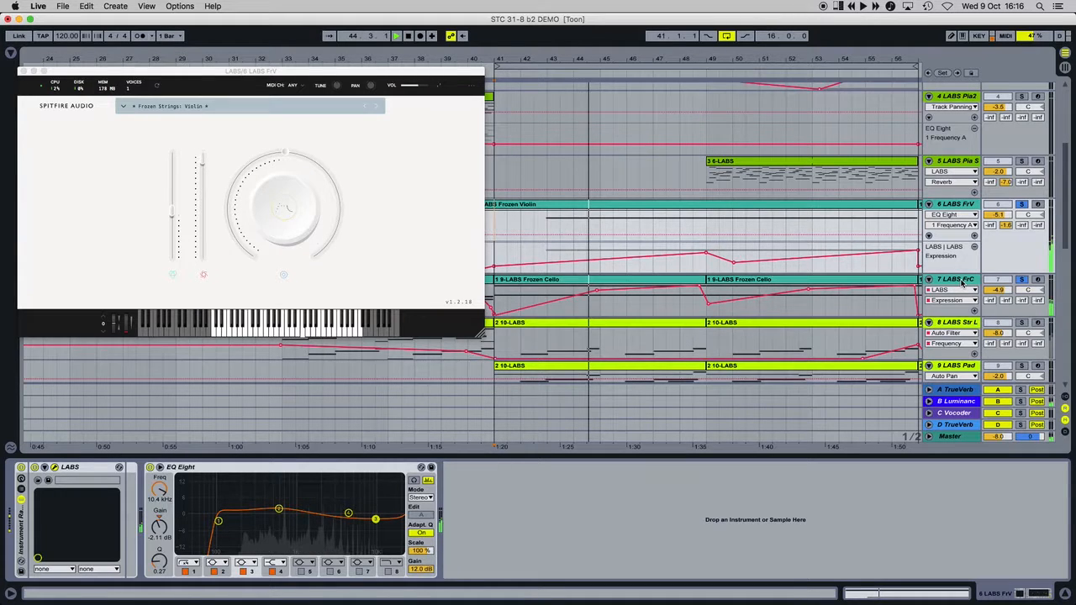
left_click(961, 281)
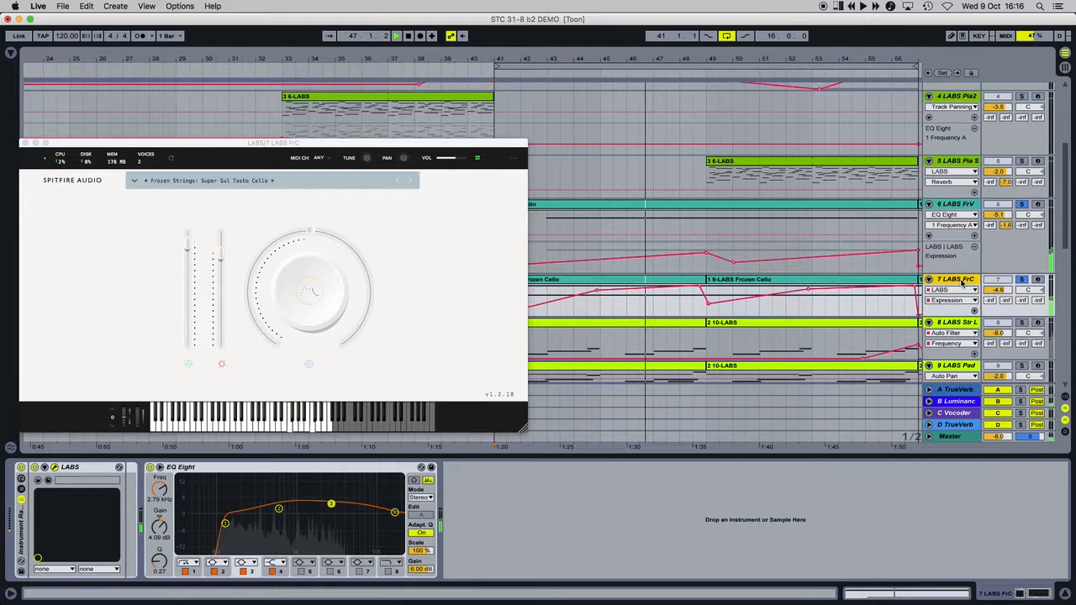
Solo the 2 LABS FX track and show its LABS instrument and effects chain
scroll(964, 263, "up", 3)
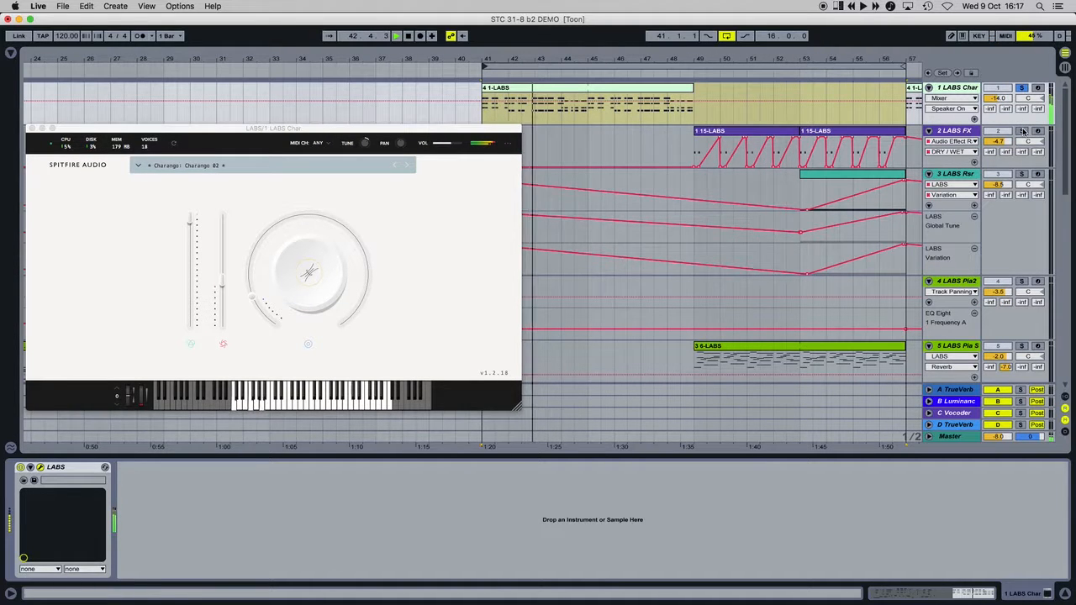
left_click(1023, 131)
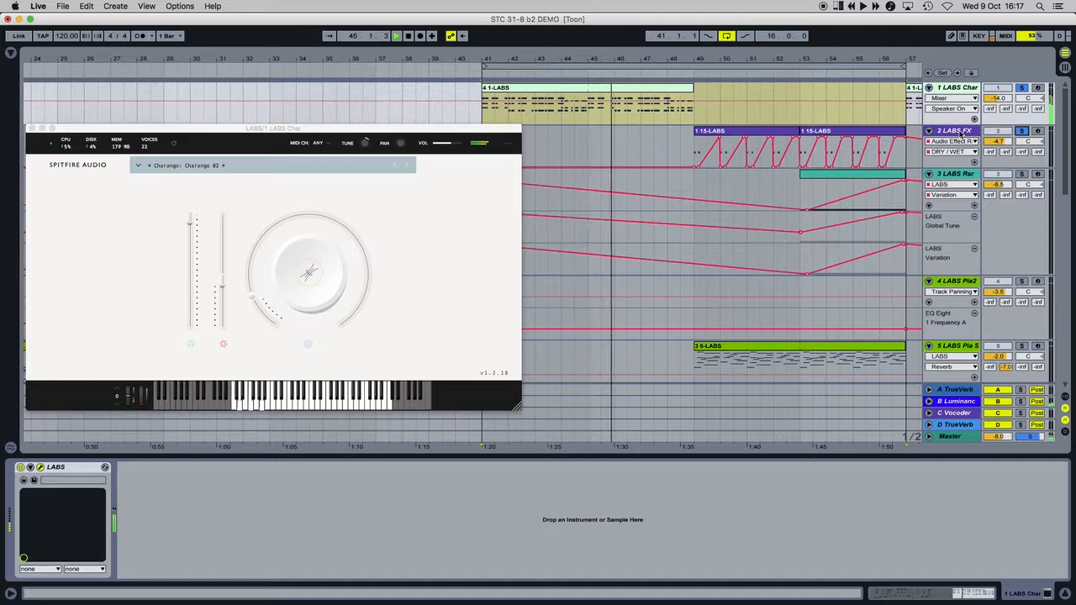
left_click(953, 132)
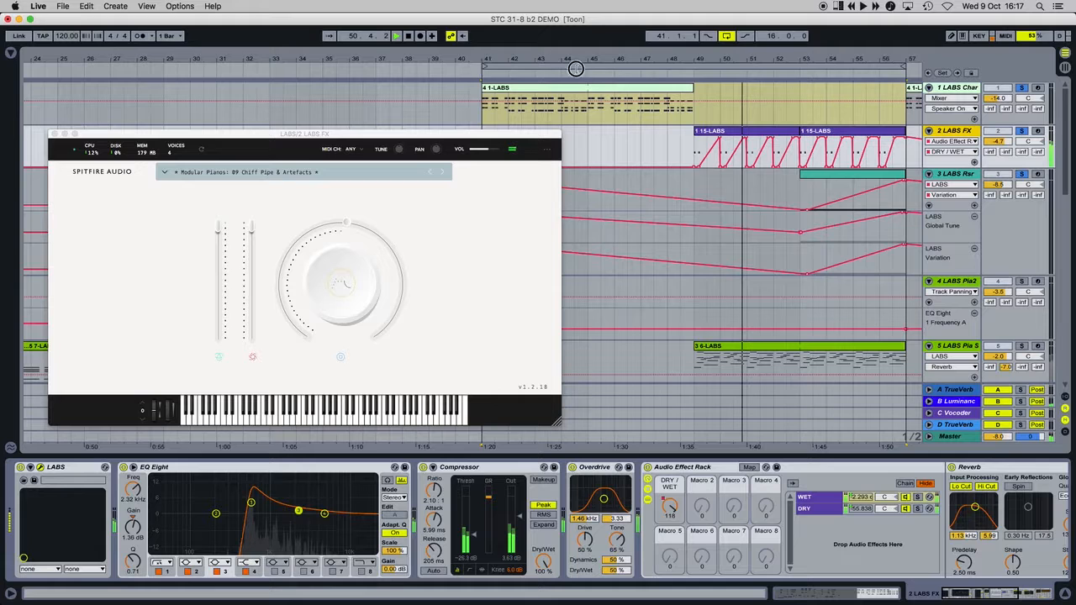
Move the loop start to bar 49 for an eight-bar loop and select the 5 LABS Pia S track
left_click_drag(689, 66, 692, 68)
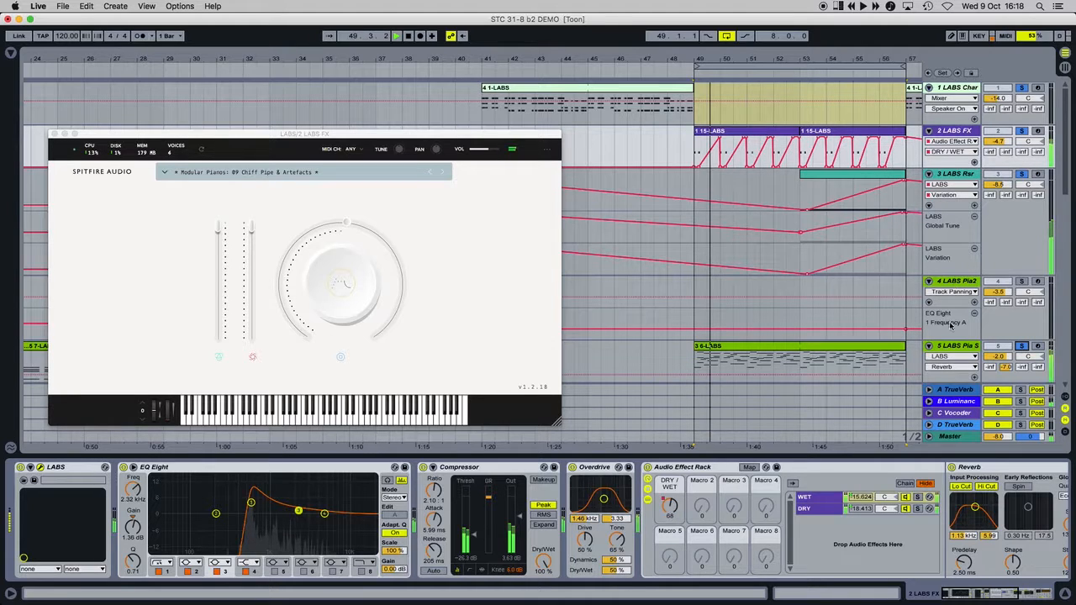
left_click(952, 349)
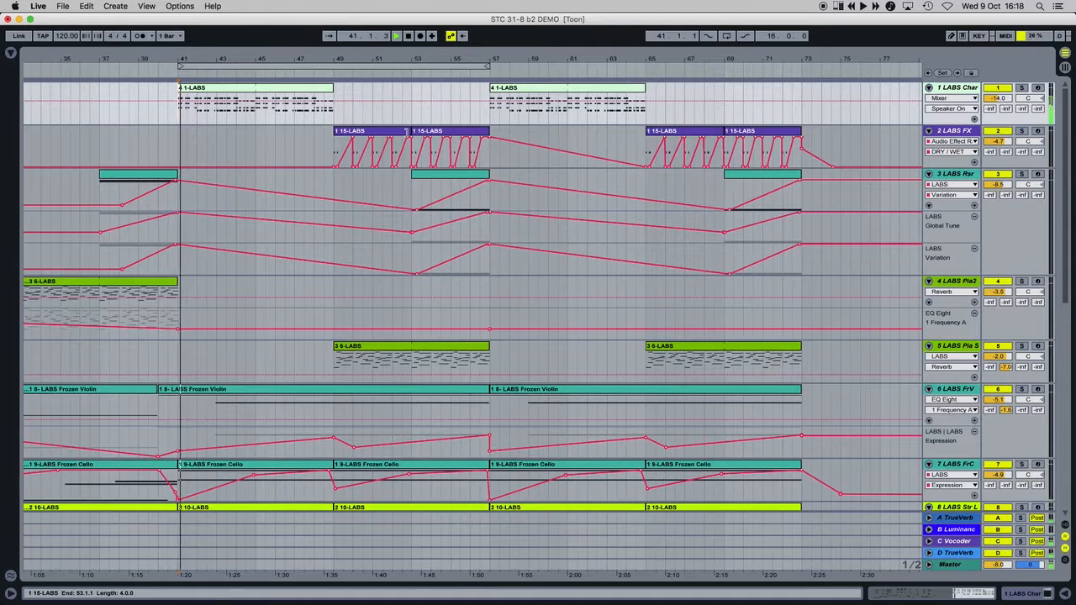
Look over all tracks, clips and automation of the arrangement while it plays on from bar 41
scroll(338, 164, "down", 8)
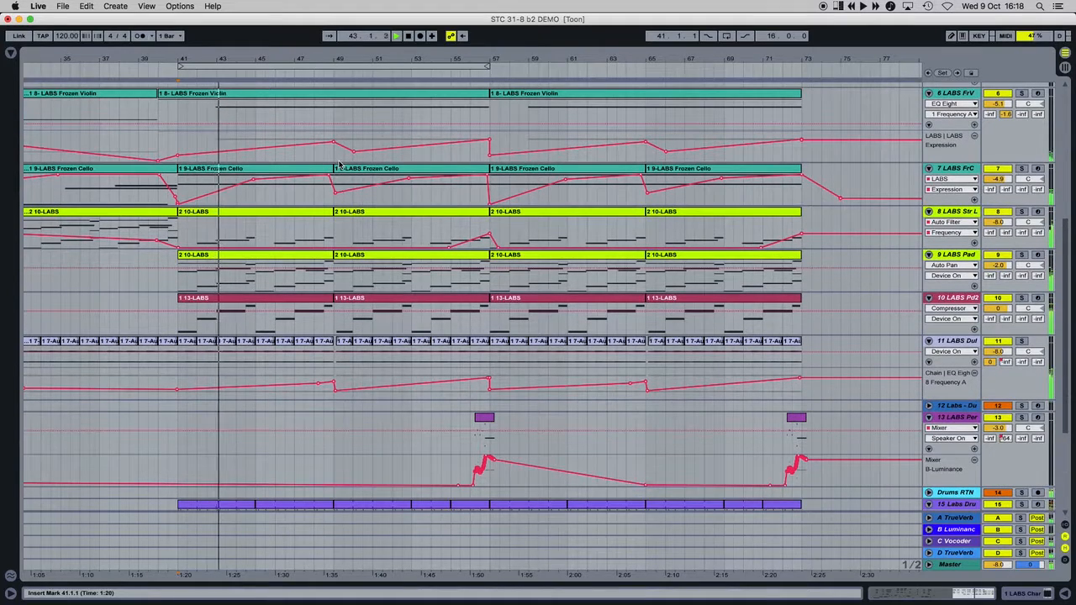
scroll(313, 234, "down", 5)
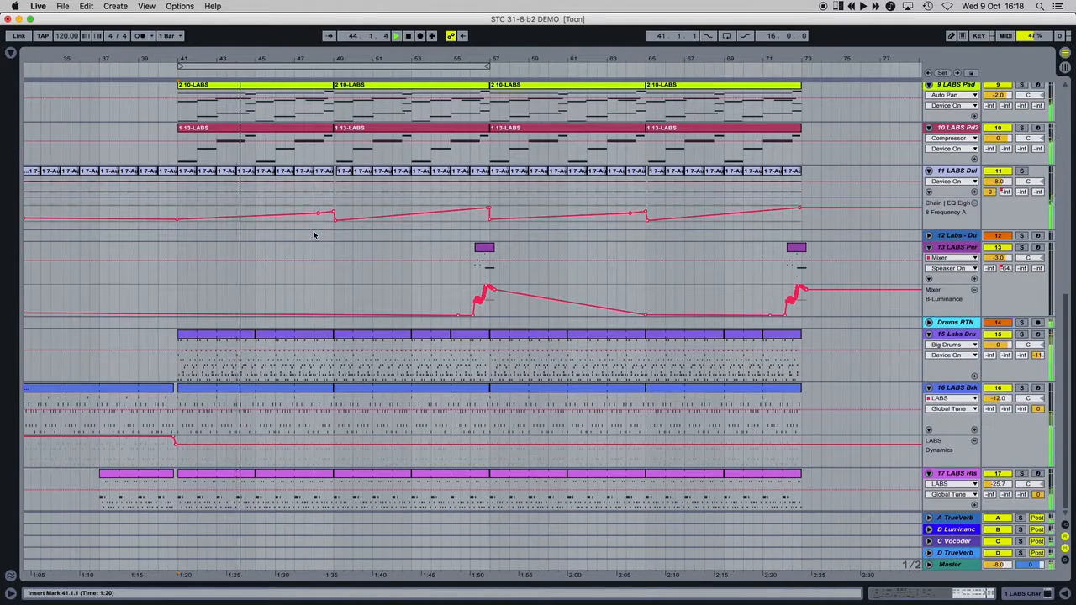
scroll(314, 234, "left", 1)
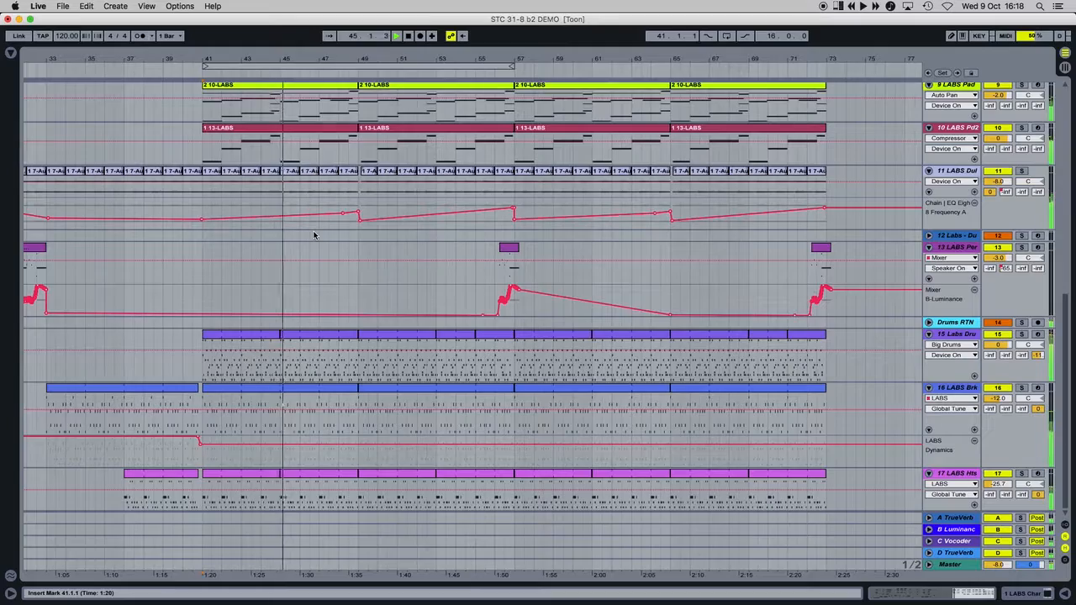
scroll(313, 234, "up", 8)
scroll(314, 235, "up", 5)
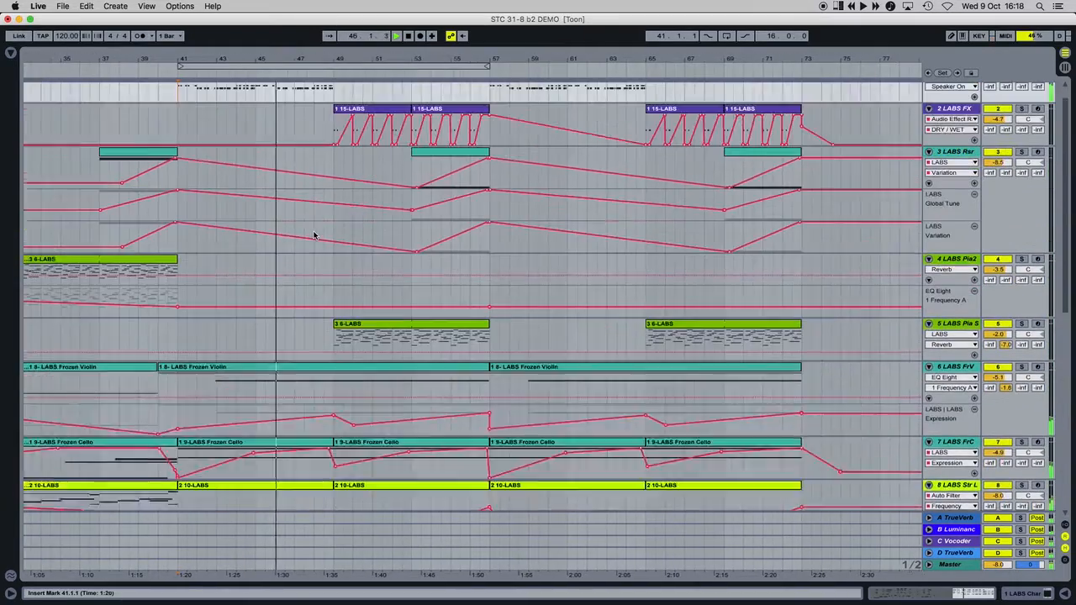
scroll(411, 248, "down", 9)
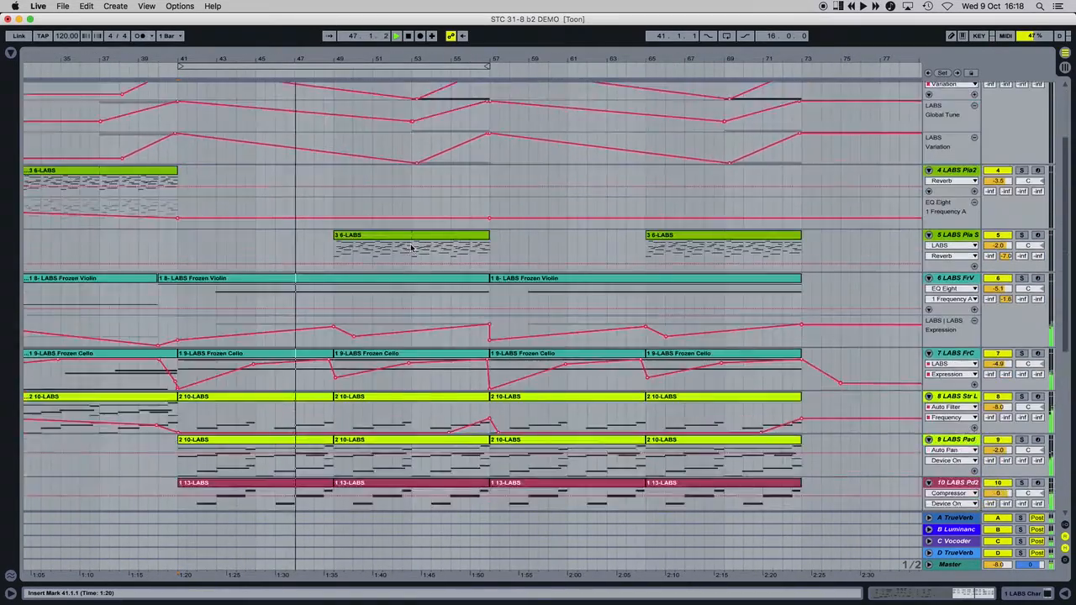
scroll(483, 287, "down", 4)
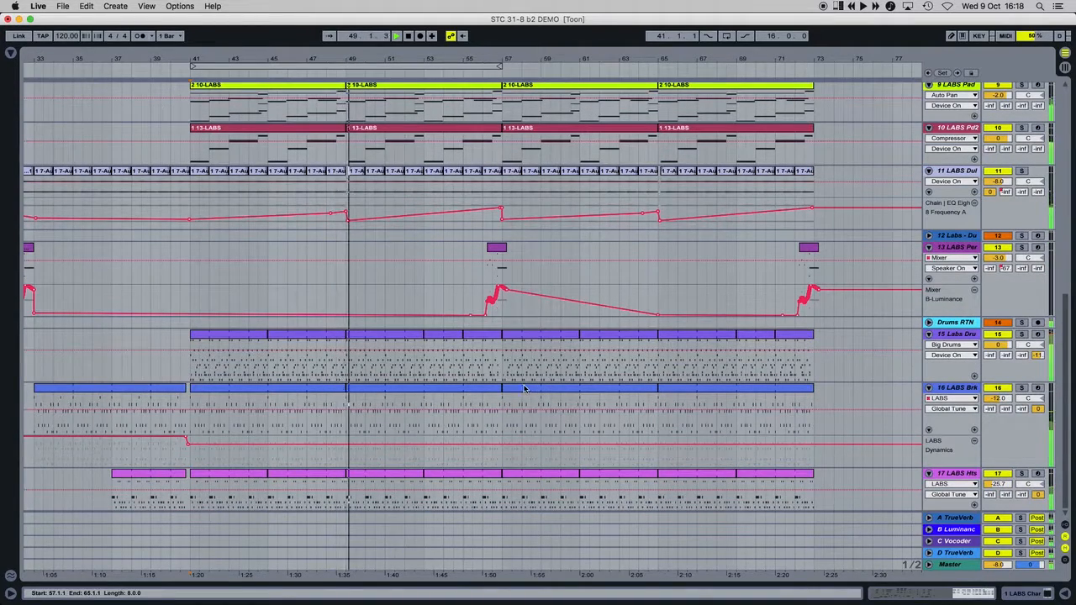
scroll(485, 382, "up", 1)
scroll(484, 383, "up", 6)
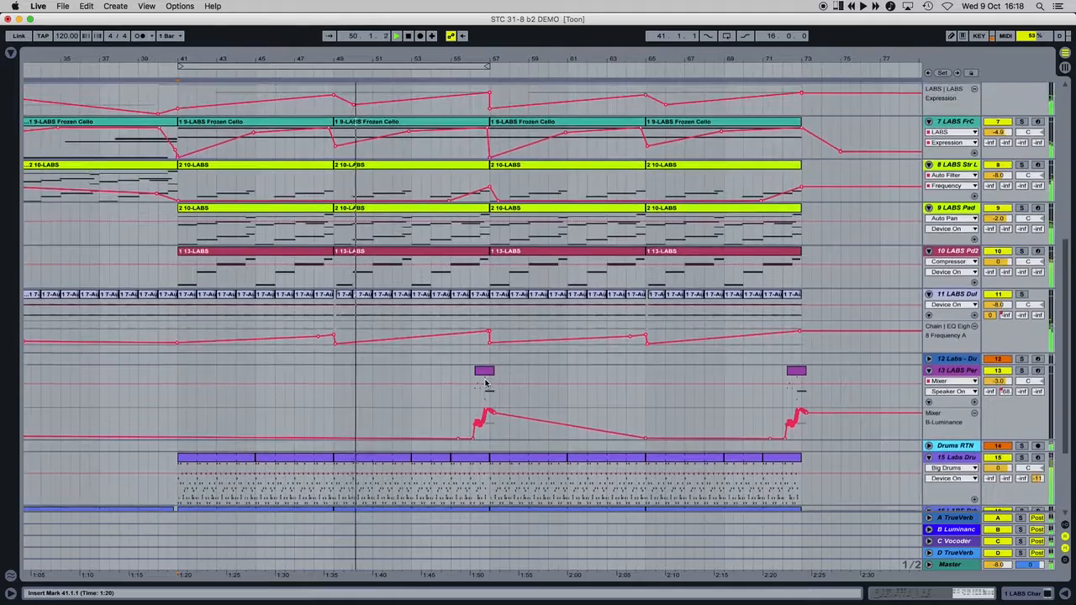
scroll(485, 382, "up", 5)
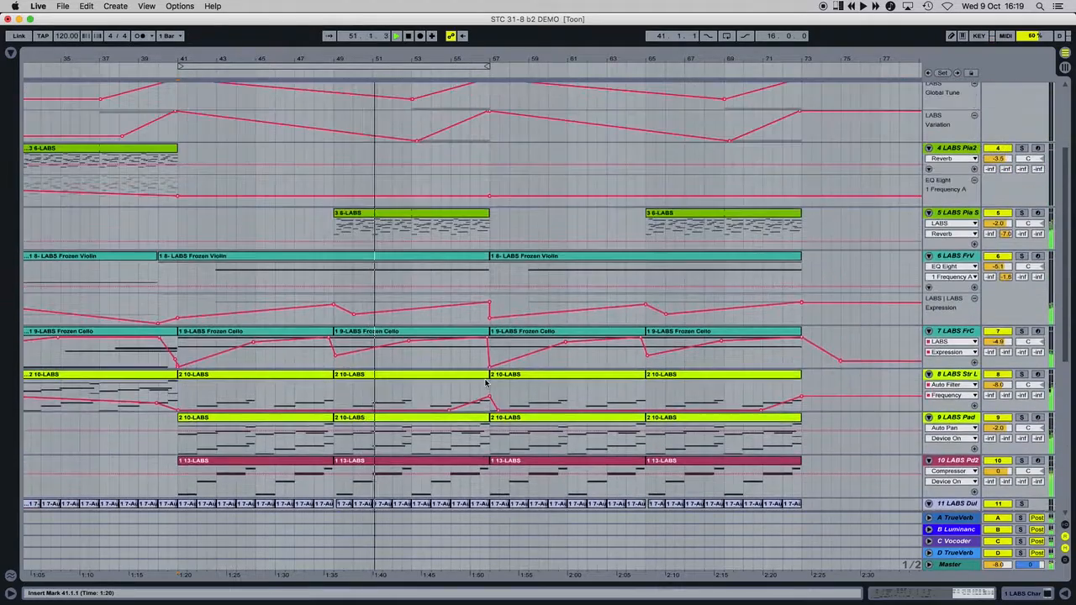
scroll(485, 382, "up", 3)
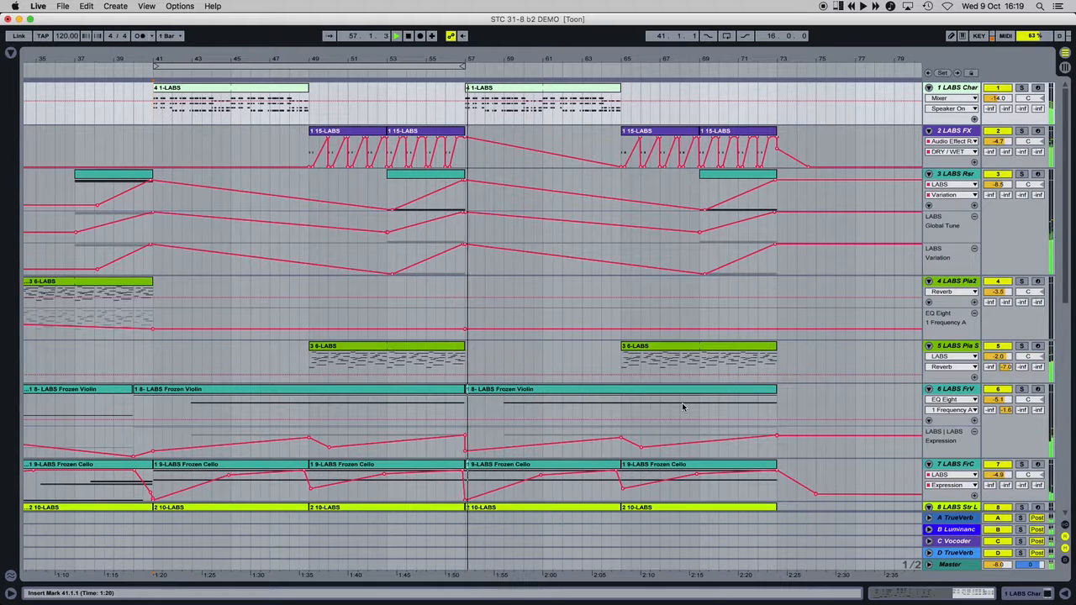
scroll(682, 408, "down", 10)
scroll(682, 408, "down", 1)
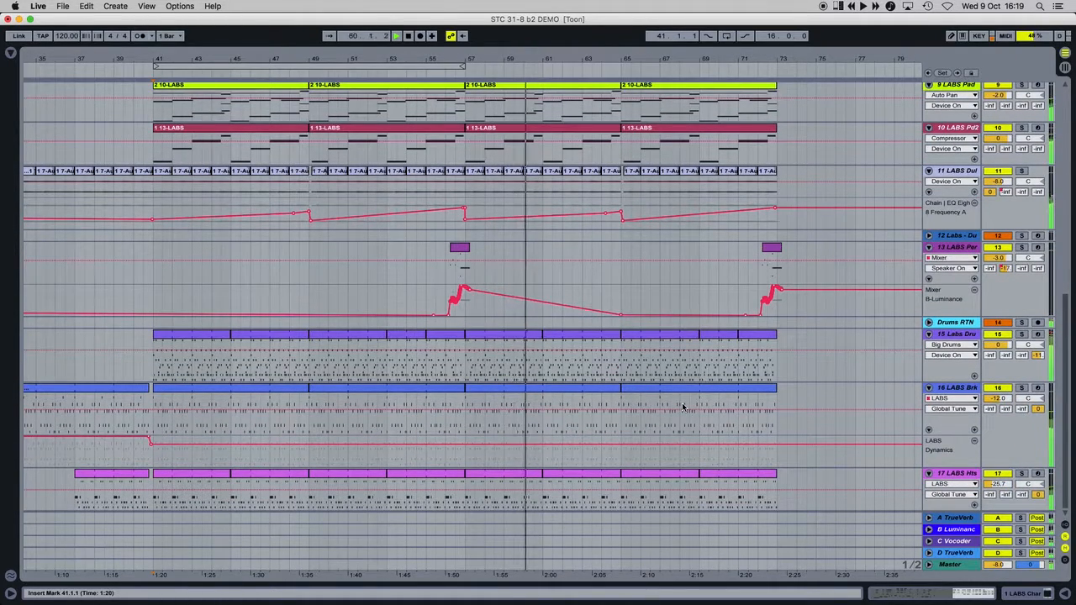
scroll(682, 408, "up", 10)
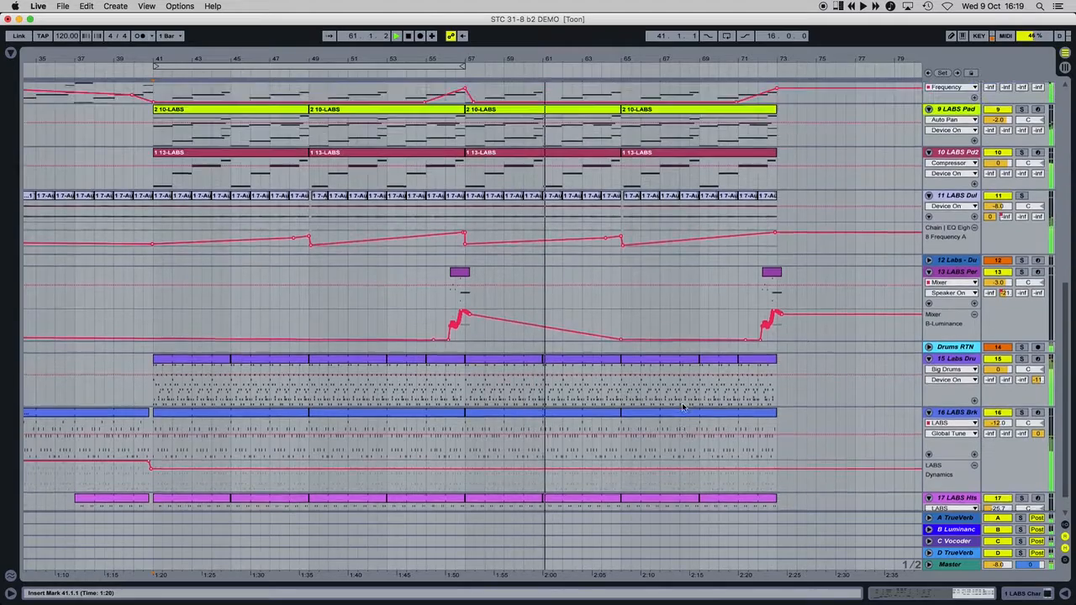
scroll(682, 408, "up", 5)
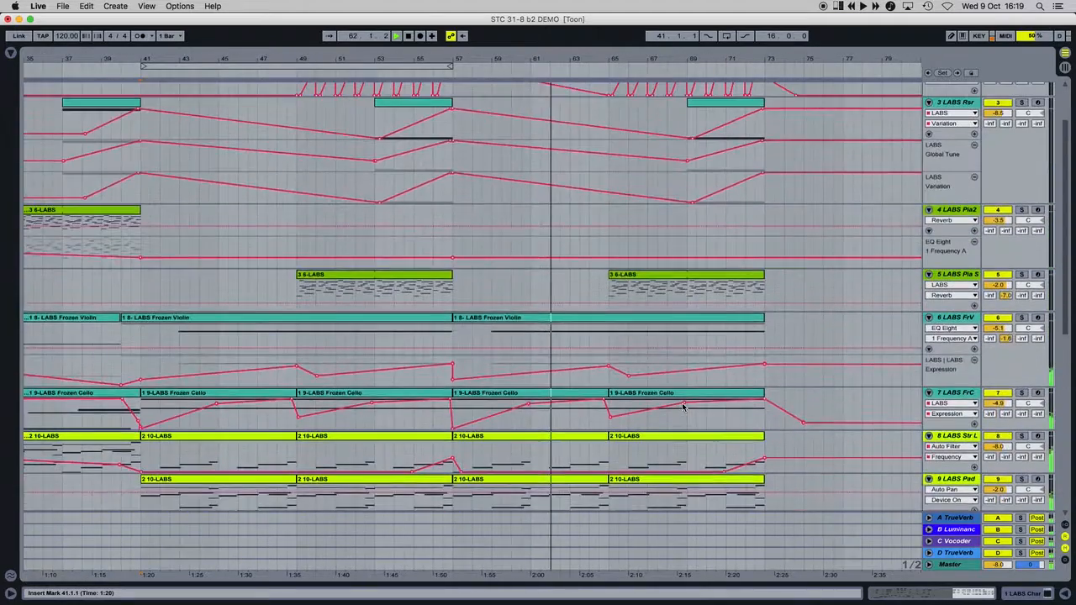
scroll(683, 407, "down", 5)
scroll(682, 407, "down", 7)
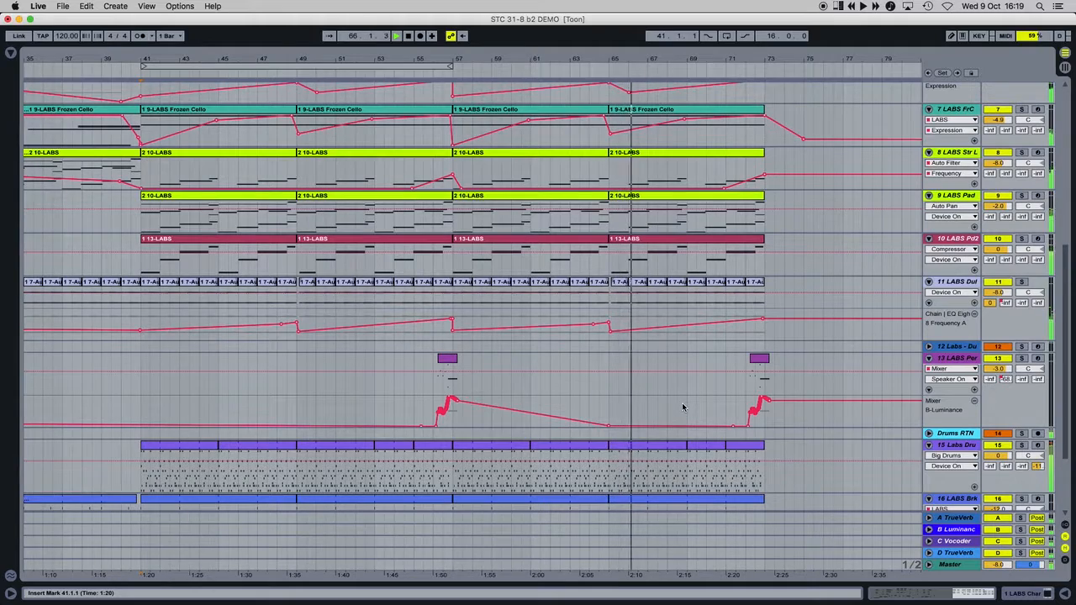
scroll(682, 407, "down", 2)
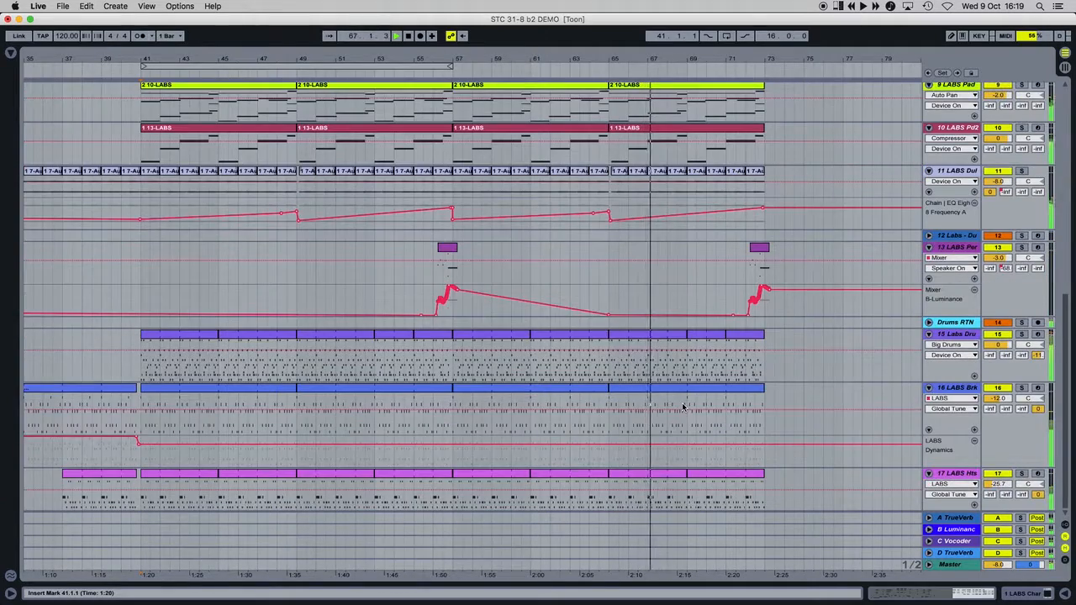
scroll(682, 406, "up", 8)
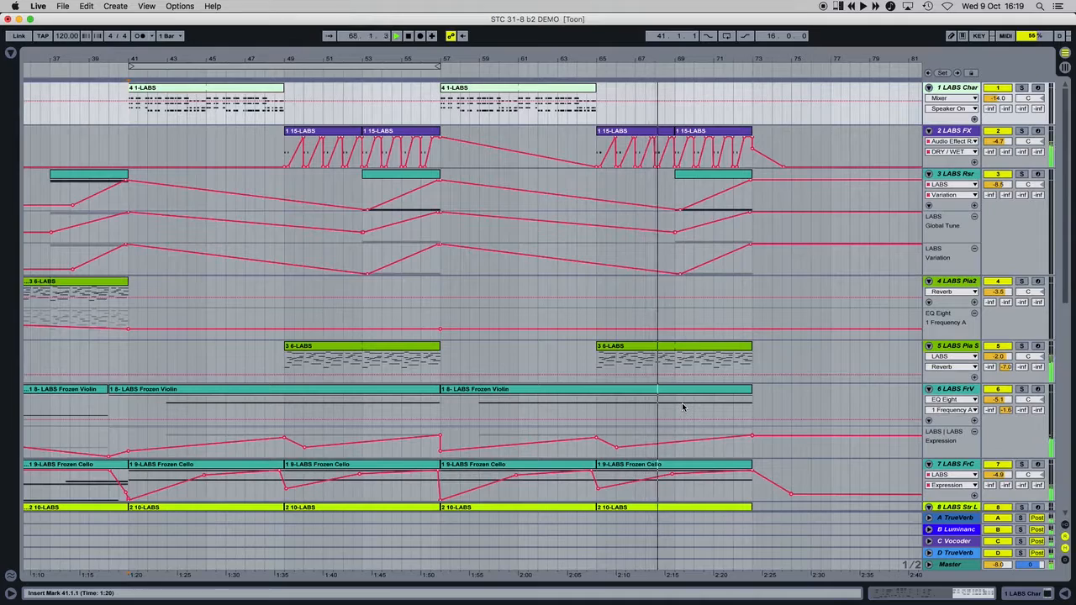
scroll(683, 406, "down", 2)
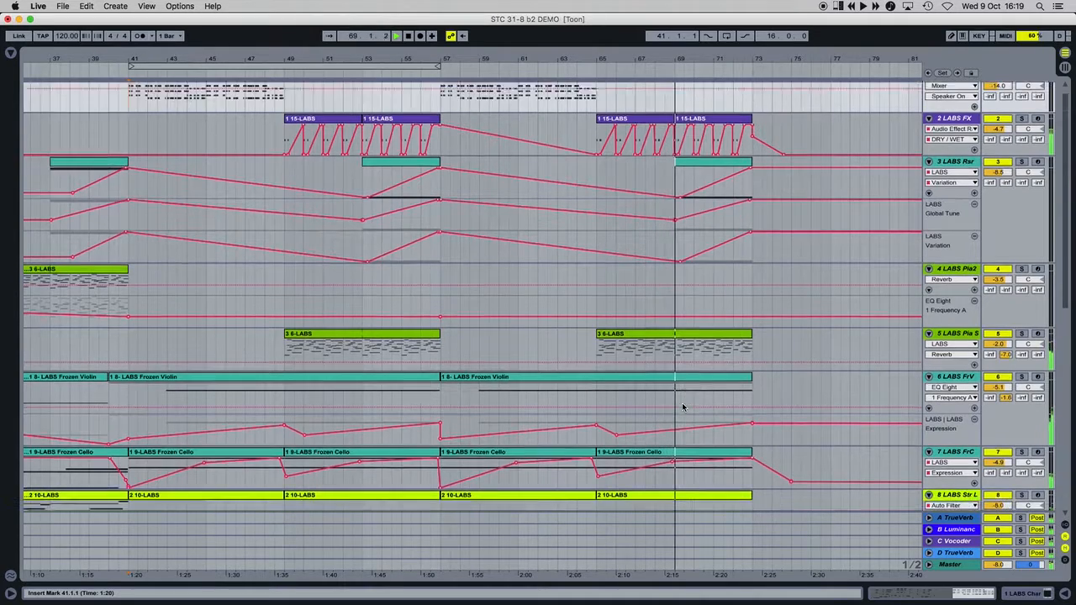
scroll(683, 406, "down", 10)
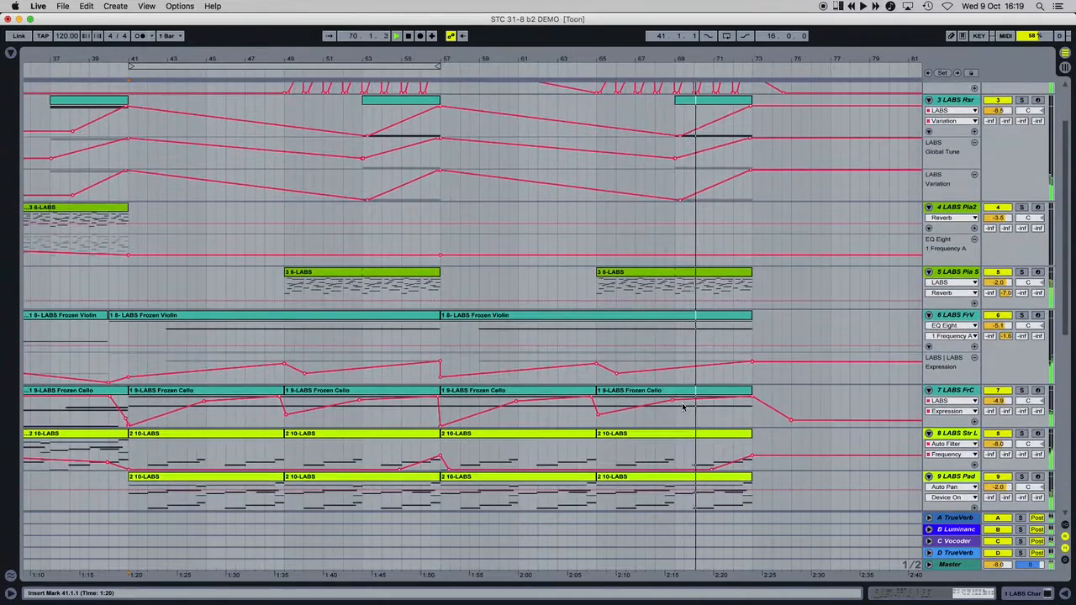